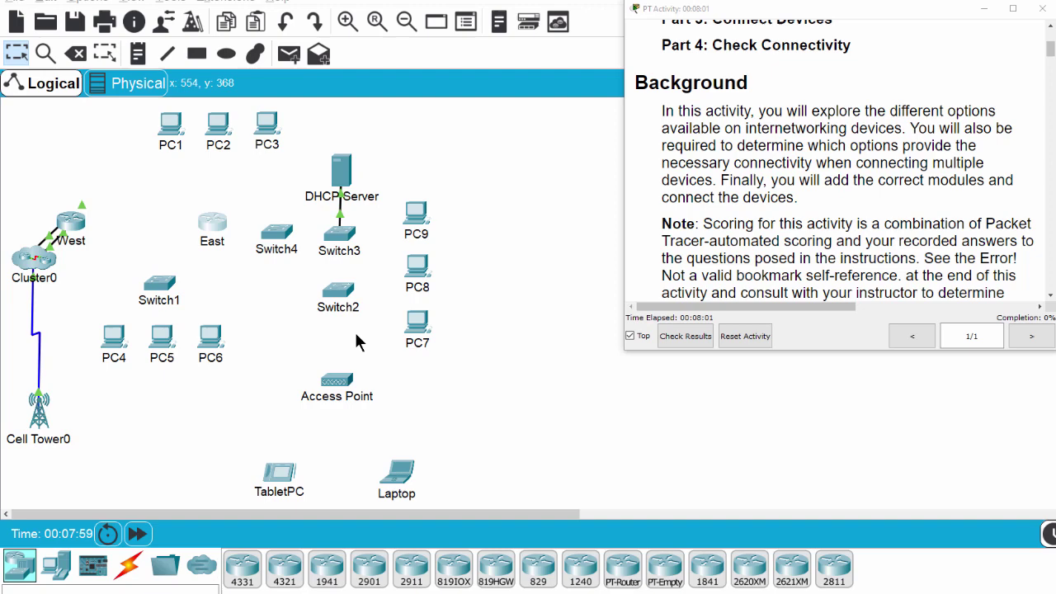
- Scroll the activity instructions down to Part 1, Step 1 on the router's management ports
scroll(749, 216, "down", 5)
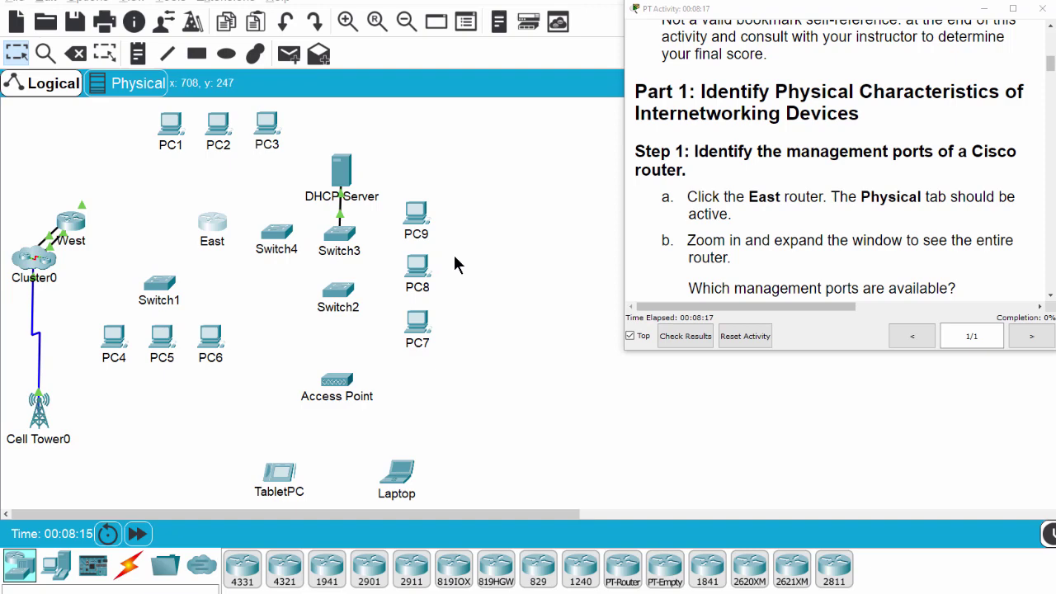
- Open East's window, enlarge and widen its Physical view of the whole router, then show its CLI
left_click(213, 227)
left_click_drag(551, 99, 243, 18)
left_click(269, 62)
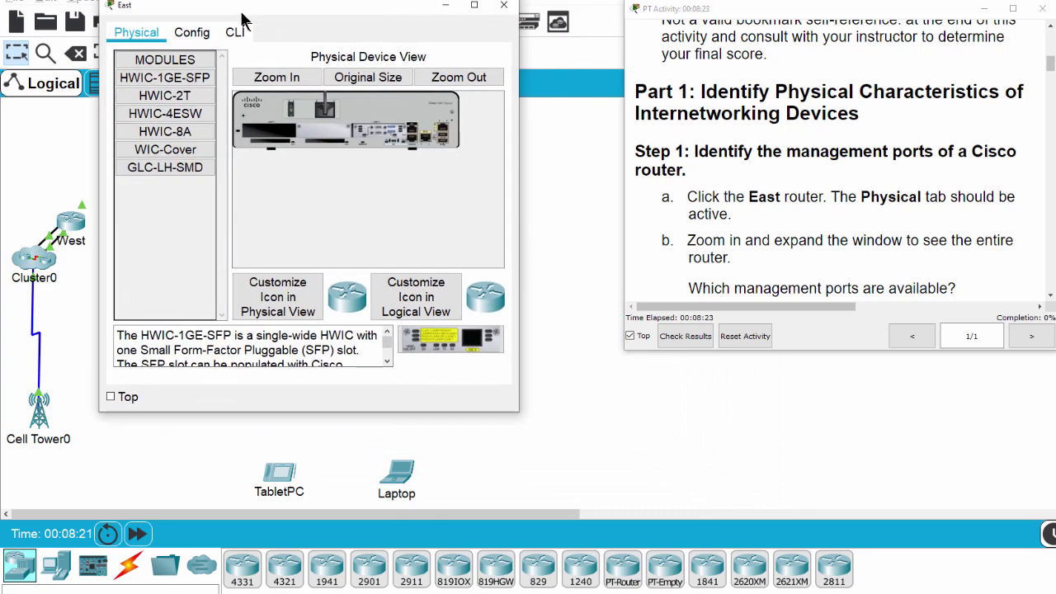
left_click_drag(519, 73, 590, 72)
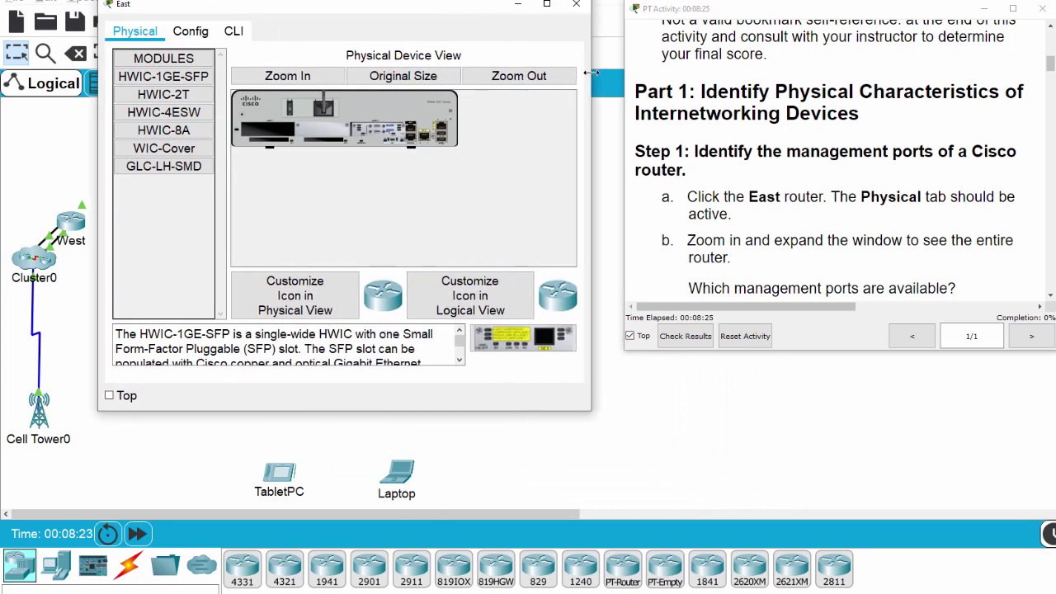
left_click(299, 77)
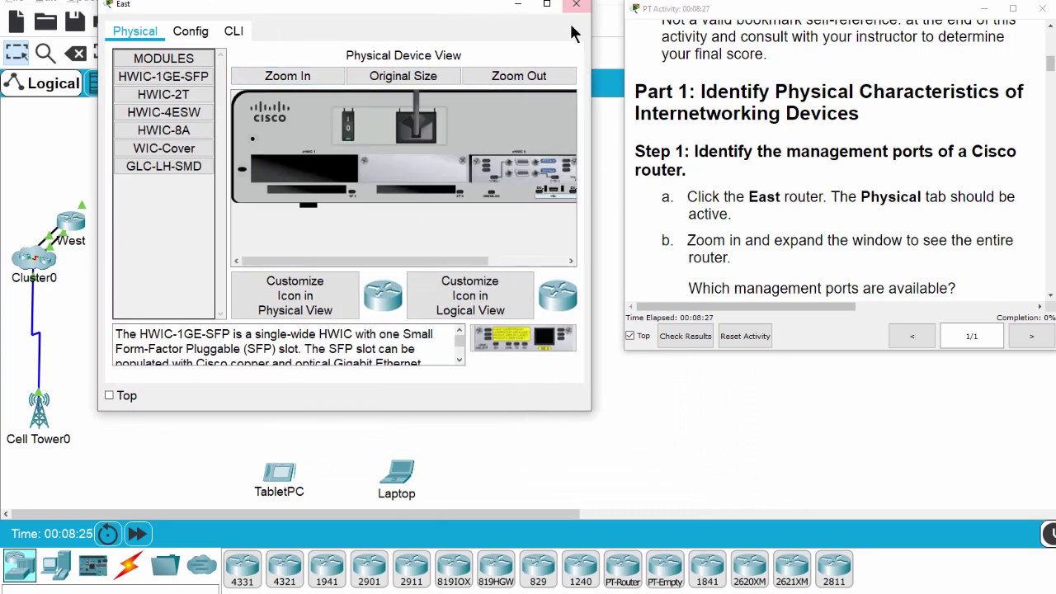
left_click_drag(494, 7, 389, 0)
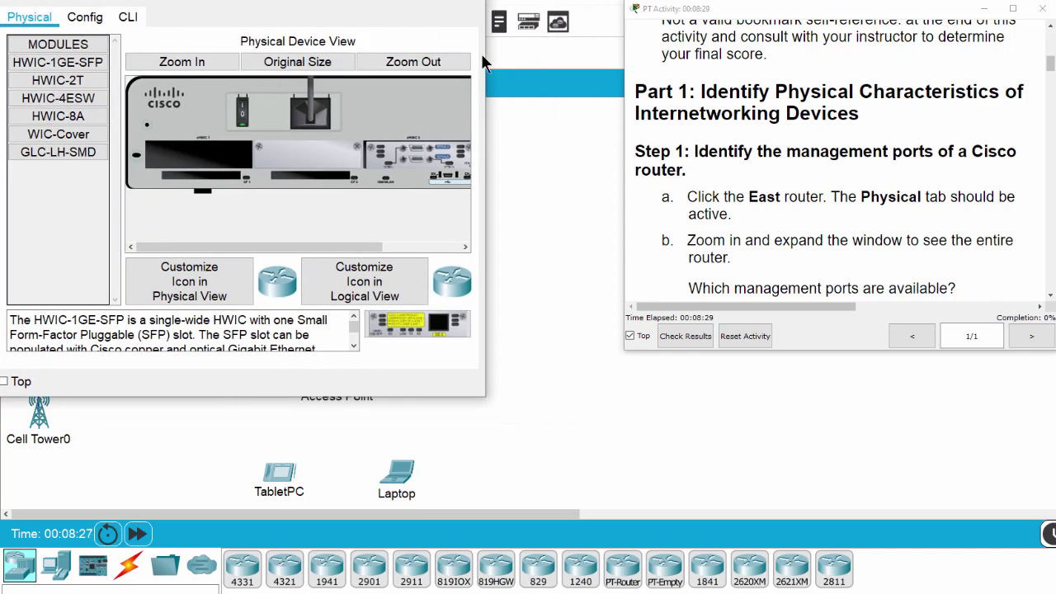
left_click_drag(485, 62, 617, 61)
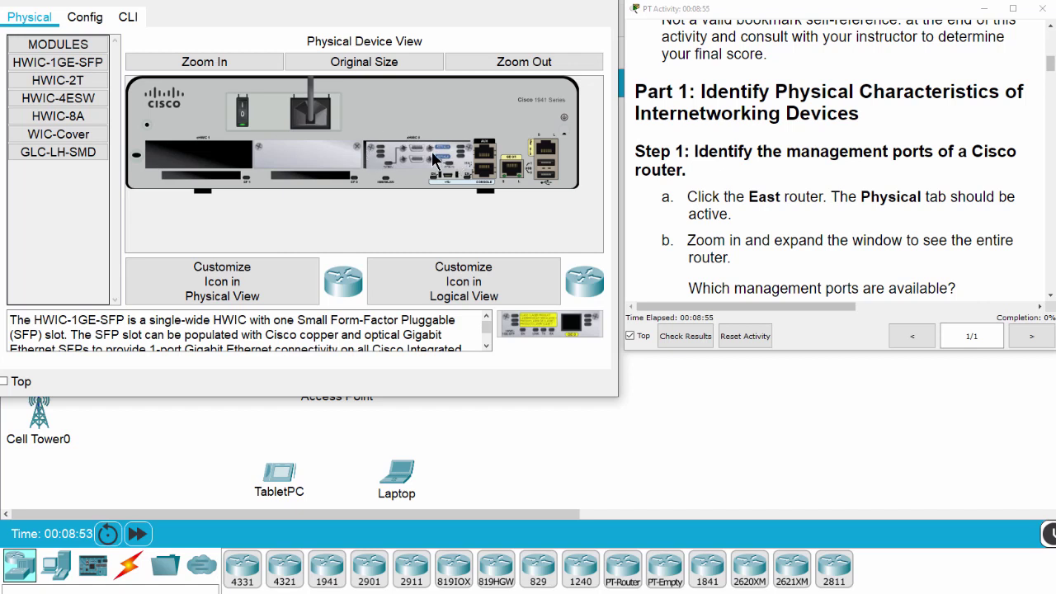
left_click(127, 19)
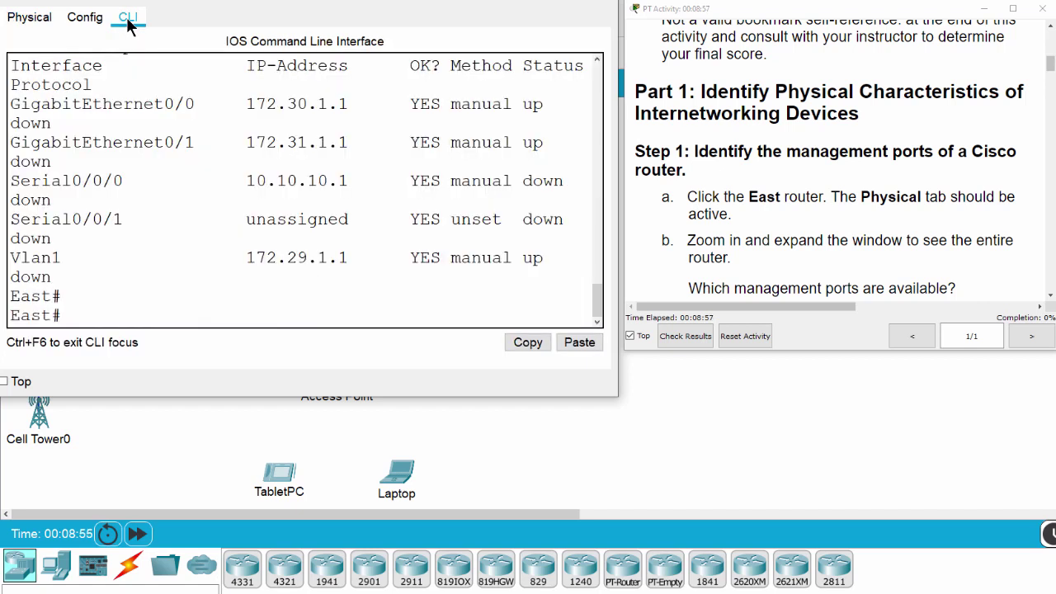
- Run 'show ip int bri' on the East router
left_click(111, 302)
type("show ip int bri")
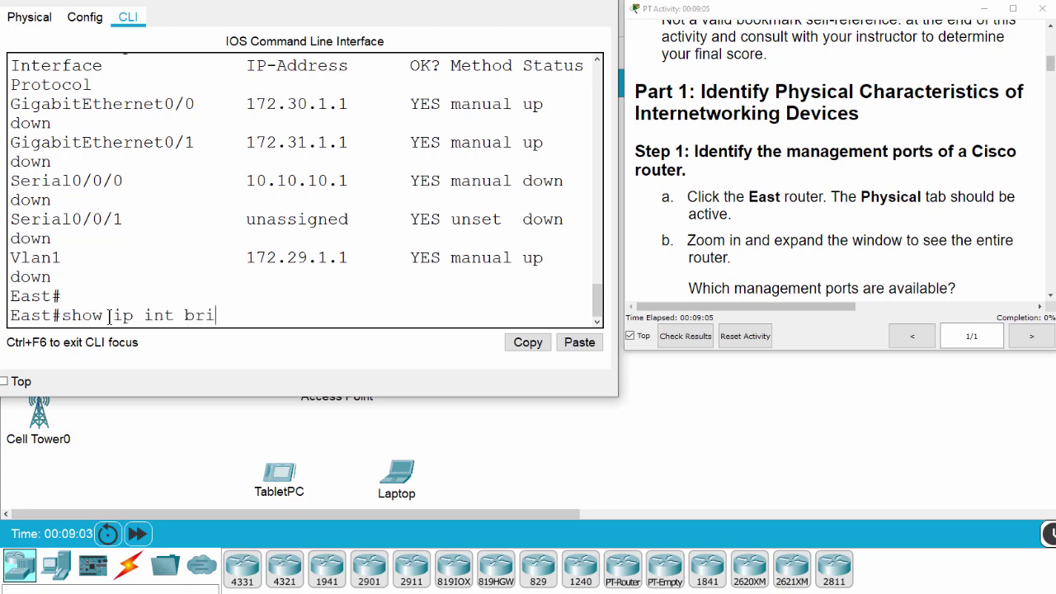
key("Return")
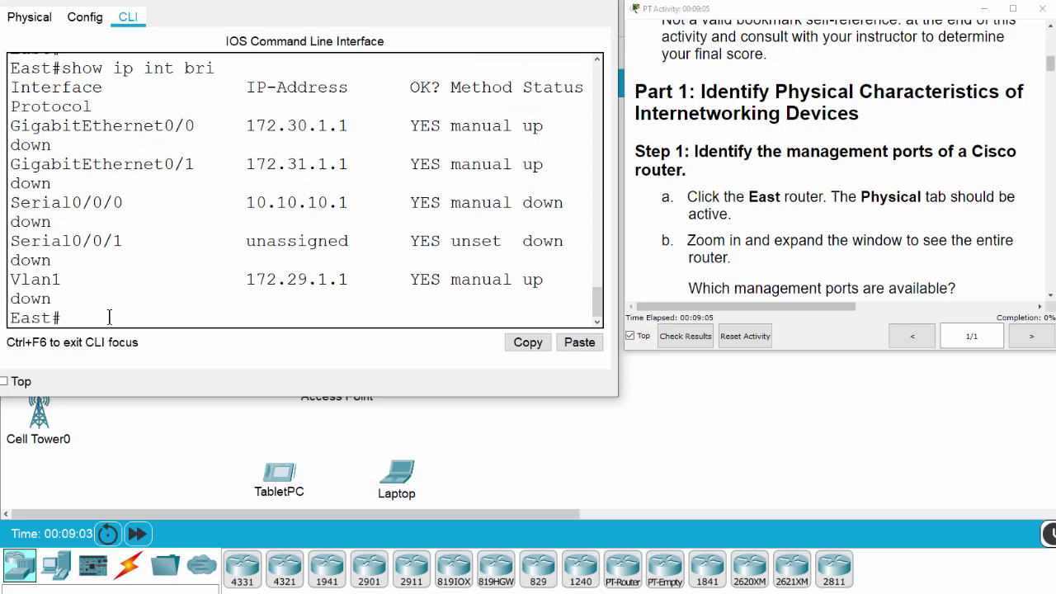
- Widen the CLI and highlight the GigabitEthernet, Serial and Vlan1 interface rows
scroll(122, 188, "up", 1)
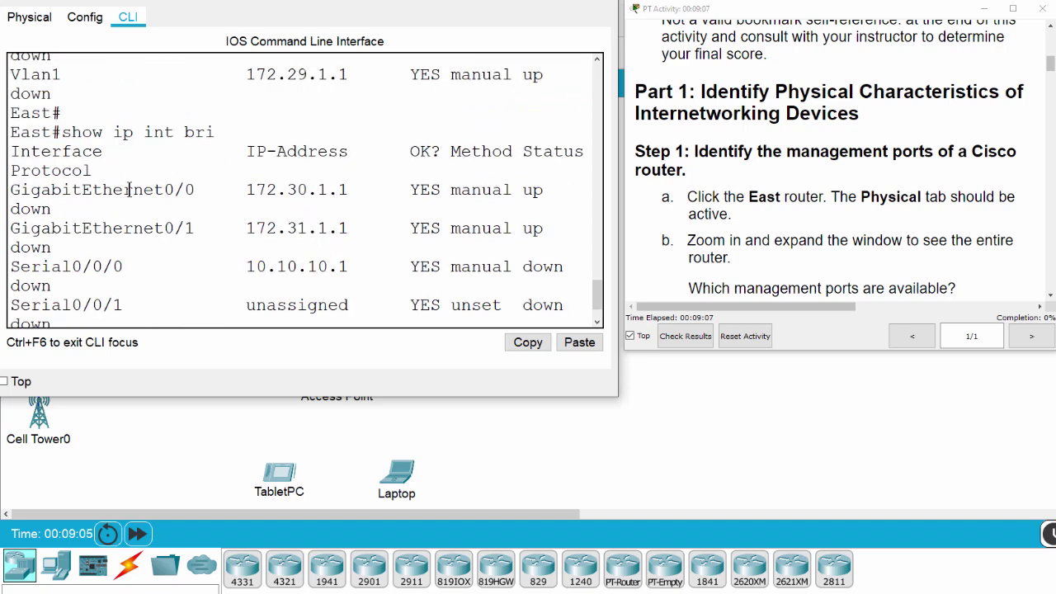
left_click_drag(617, 99, 691, 101)
left_click_drag(623, 118, 823, 145)
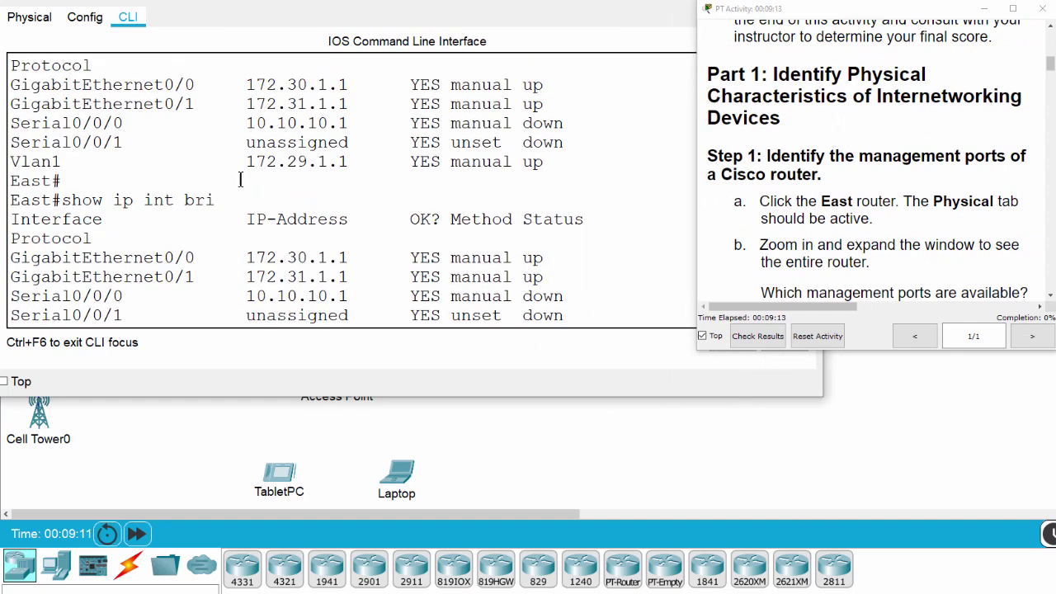
scroll(18, 210, "down", 1)
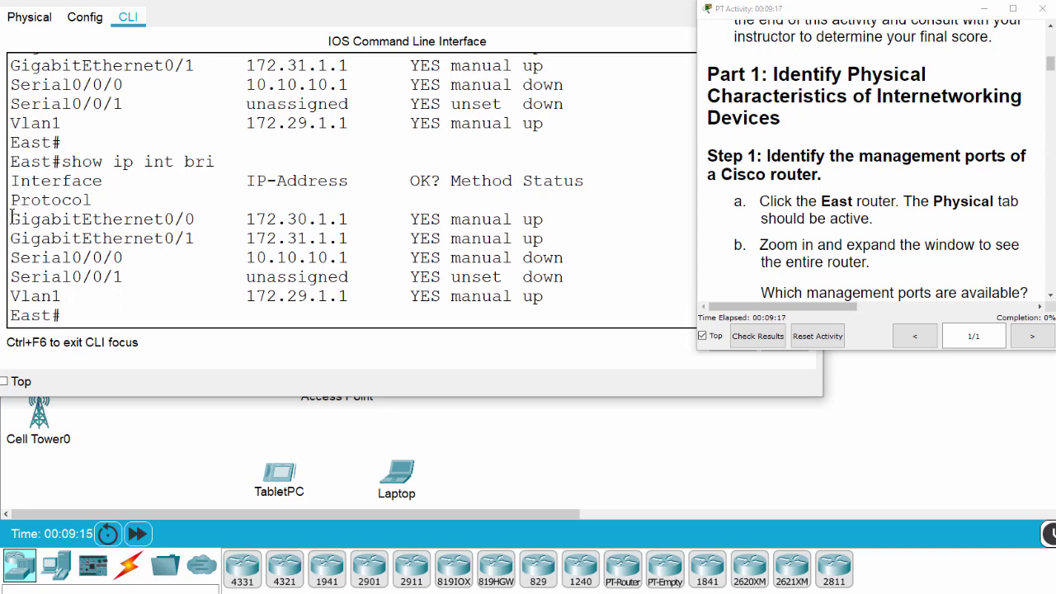
left_click_drag(12, 217, 582, 241)
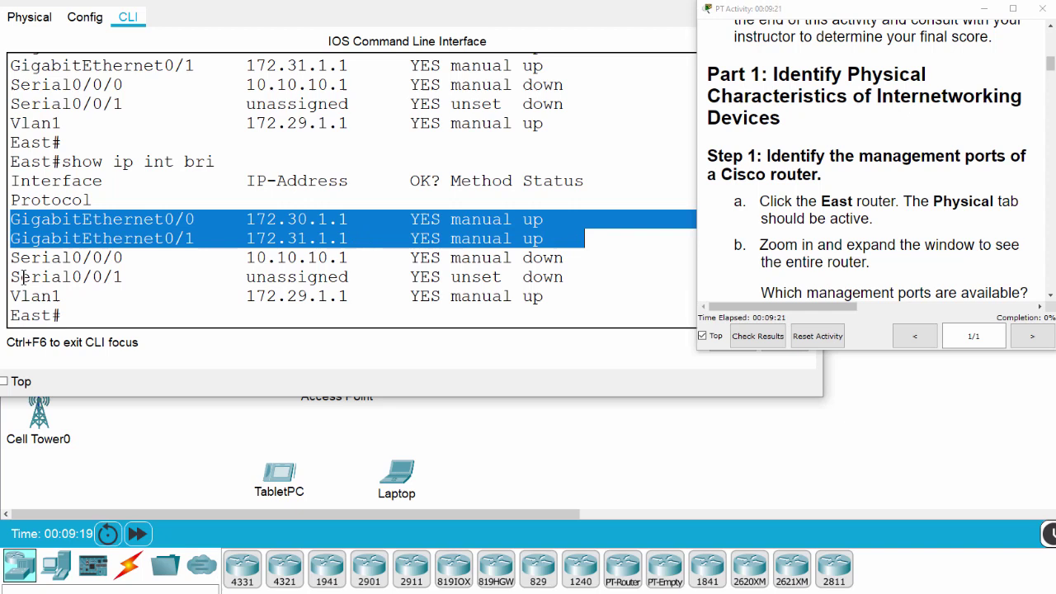
left_click_drag(14, 257, 579, 279)
left_click_drag(20, 295, 561, 297)
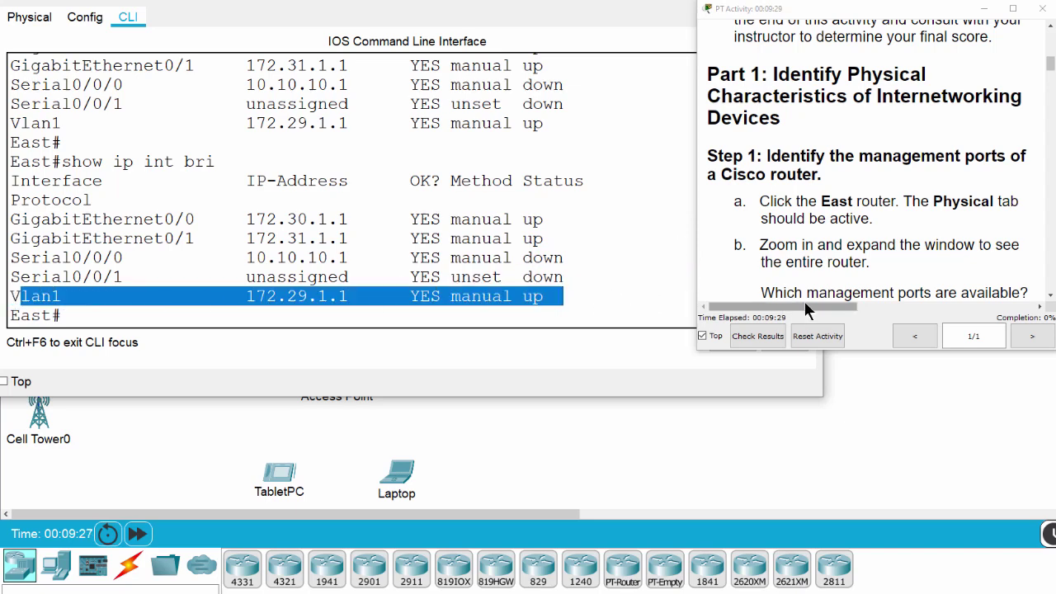
scroll(825, 295, "down", 1)
scroll(804, 284, "down", 1)
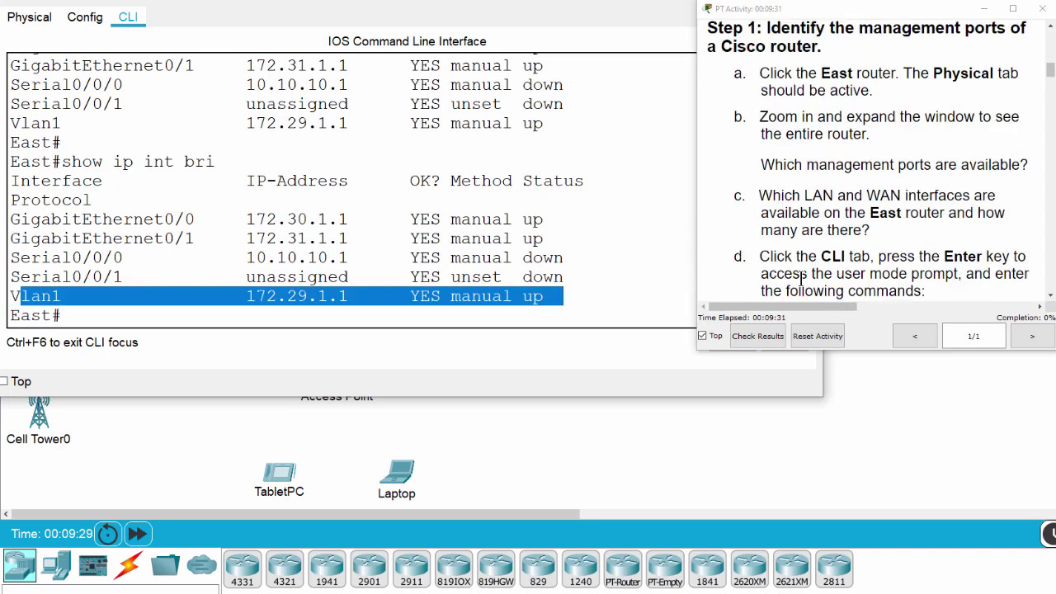
scroll(800, 278, "down", 2)
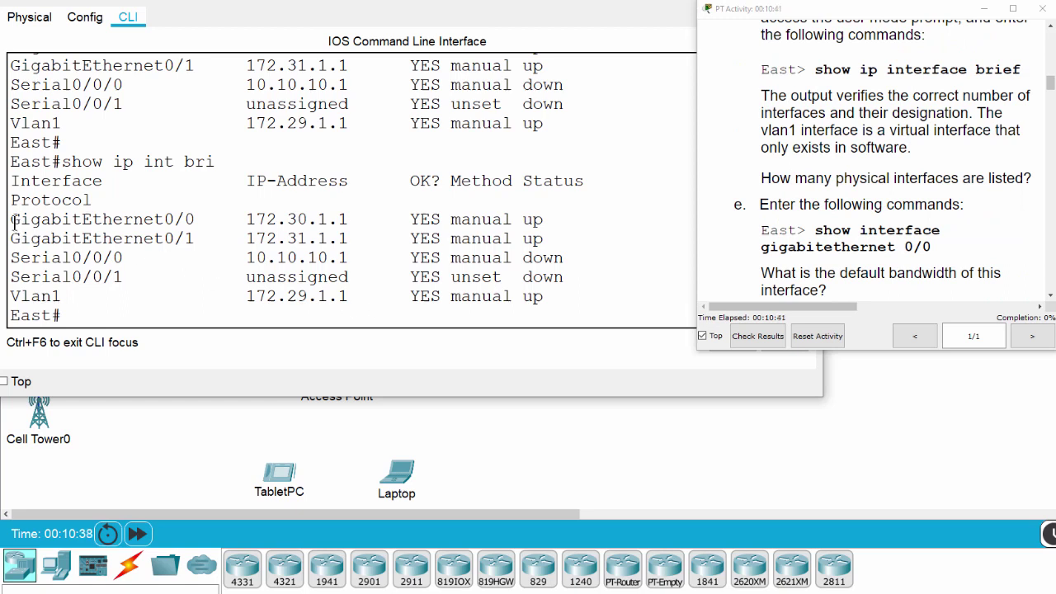
- Run 'show int g0/0' on East and highlight its 1000000 Kbit bandwidth
left_click_drag(11, 219, 195, 216)
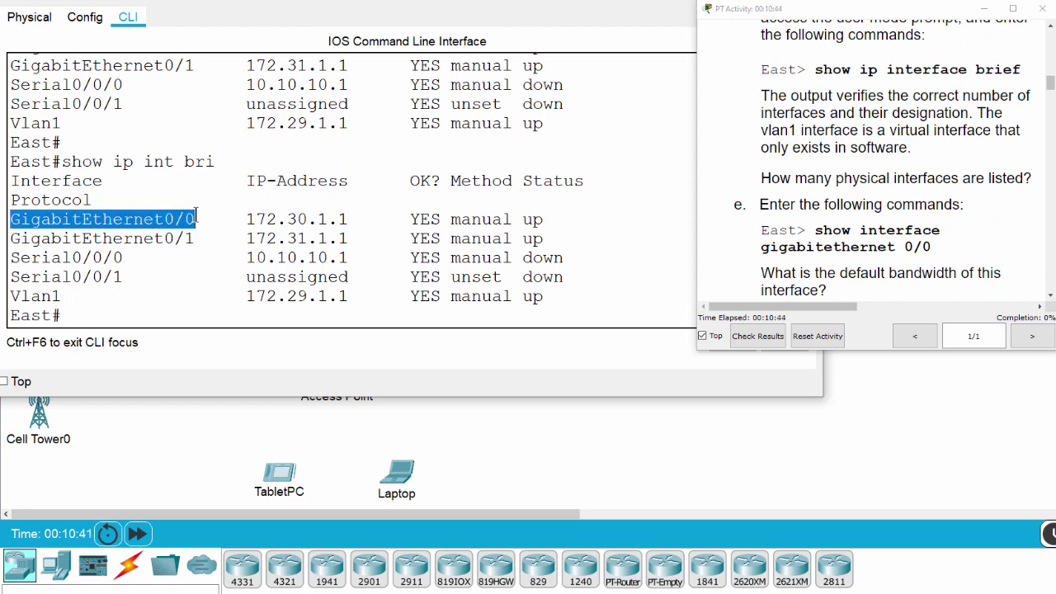
left_click(151, 318)
type("show")
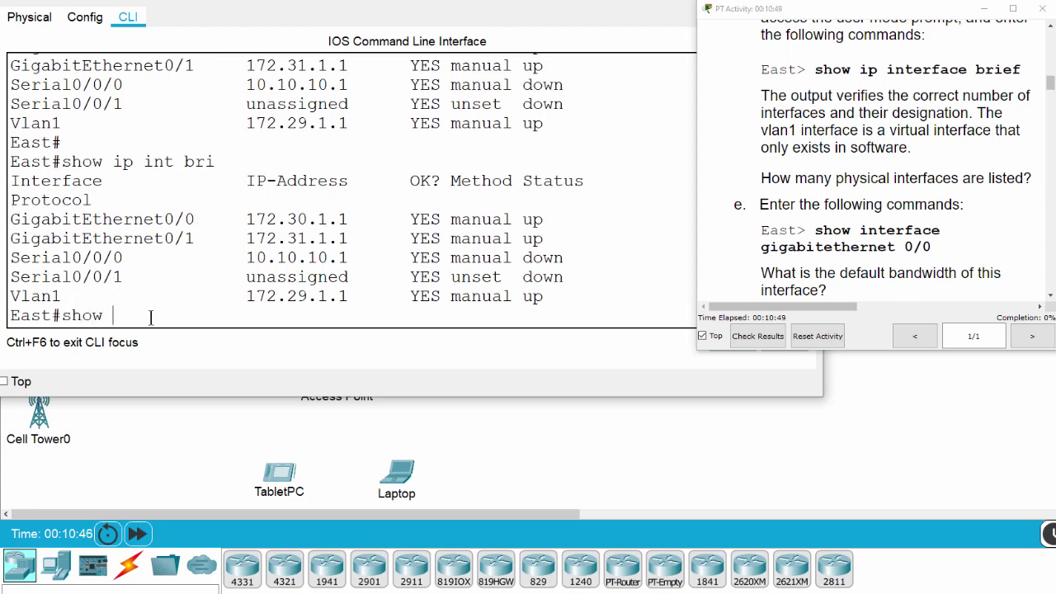
type(" int g0/0")
key("Return")
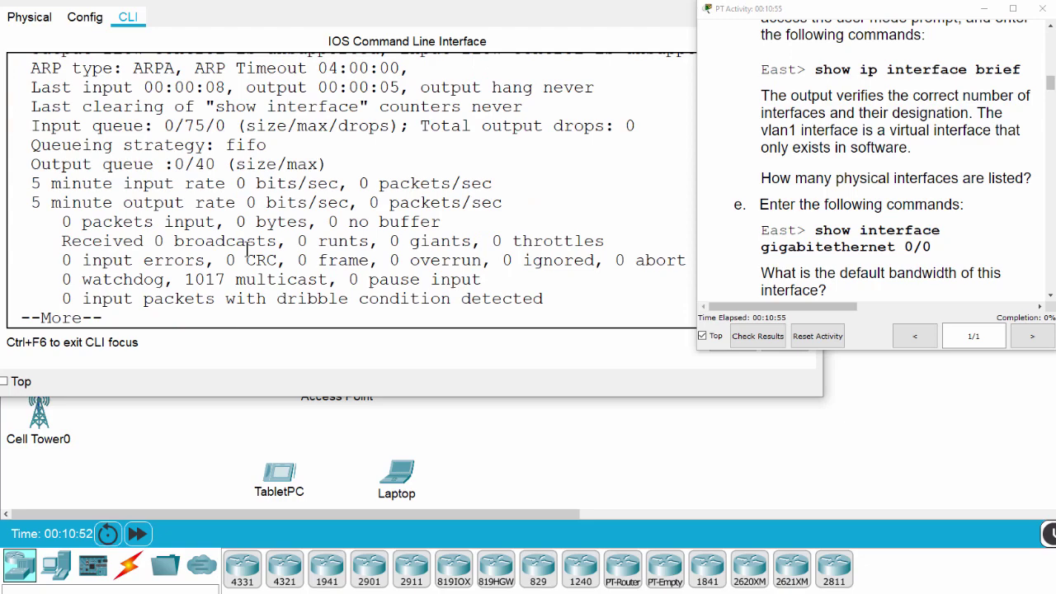
scroll(246, 250, "up", 5)
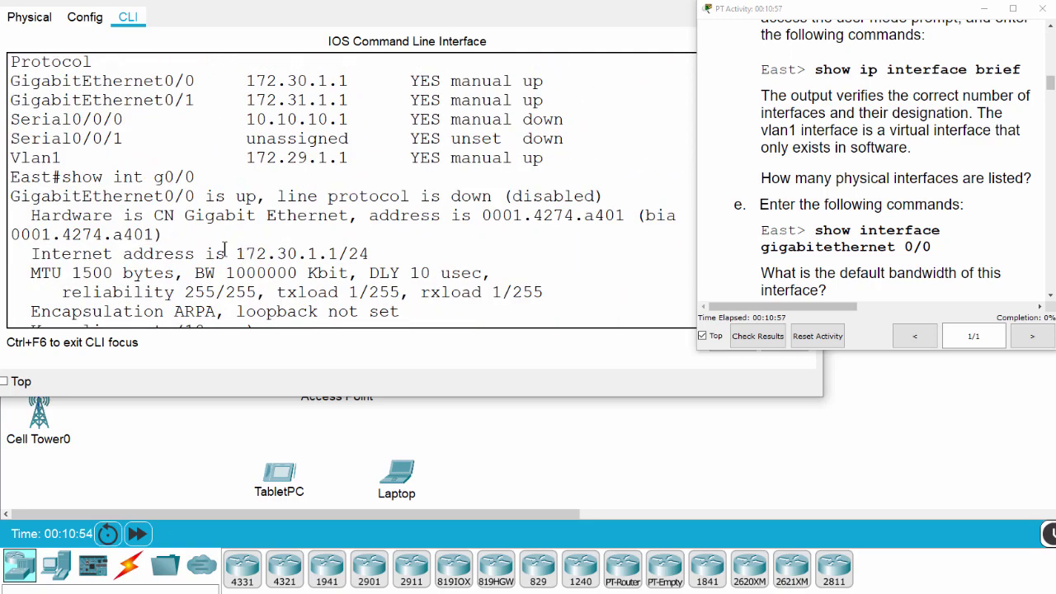
scroll(273, 242, "down", 1)
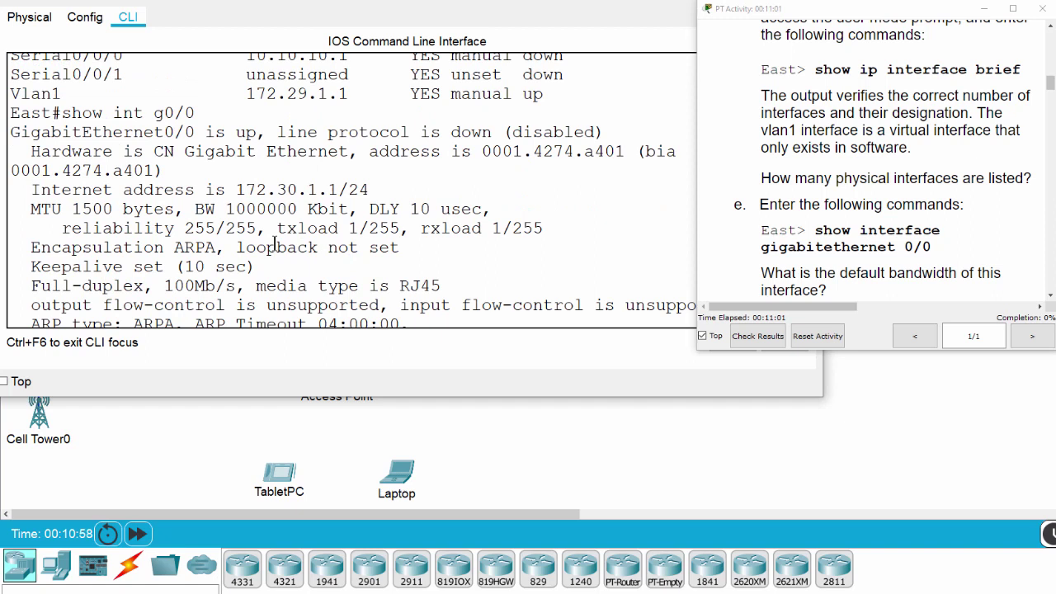
left_click_drag(226, 209, 299, 209)
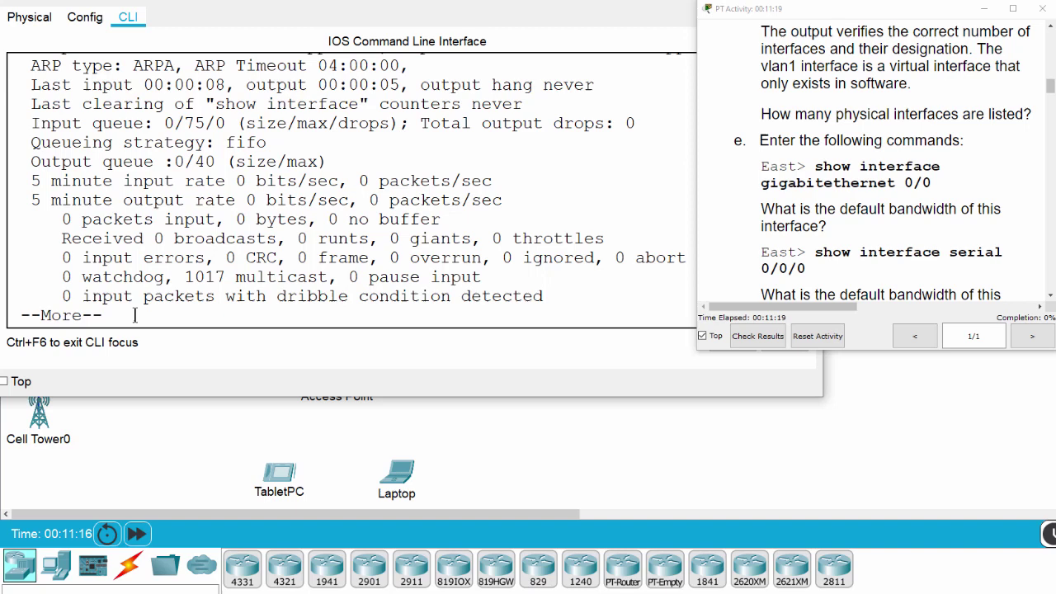
- Run 'show int s0/0/0', highlight its 1544 Kbit bandwidth, and page back to the East# prompt
key("space")
type("sh")
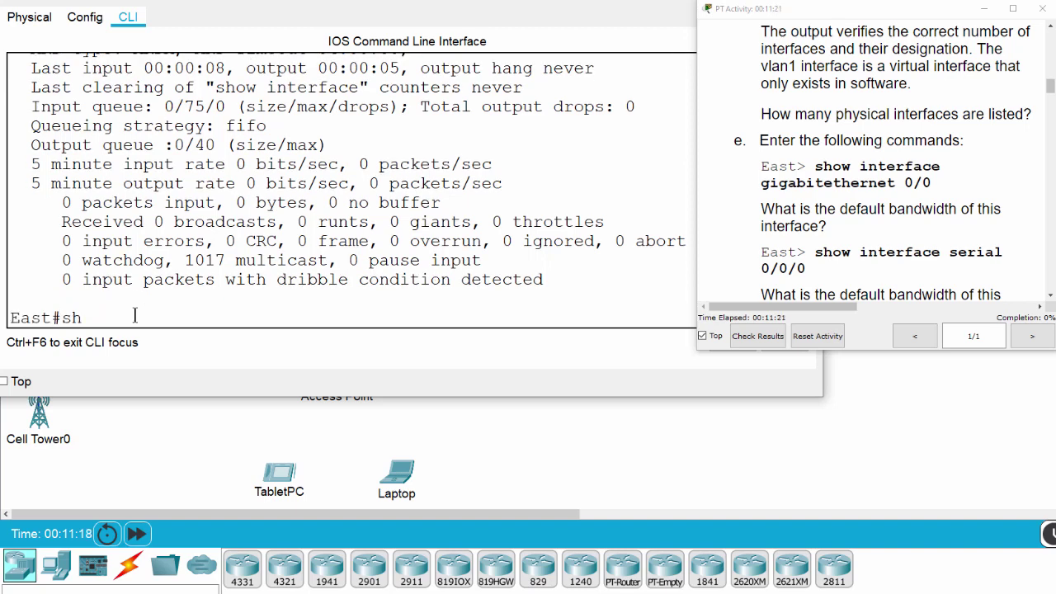
type("ow int s0/0/0")
key("Return")
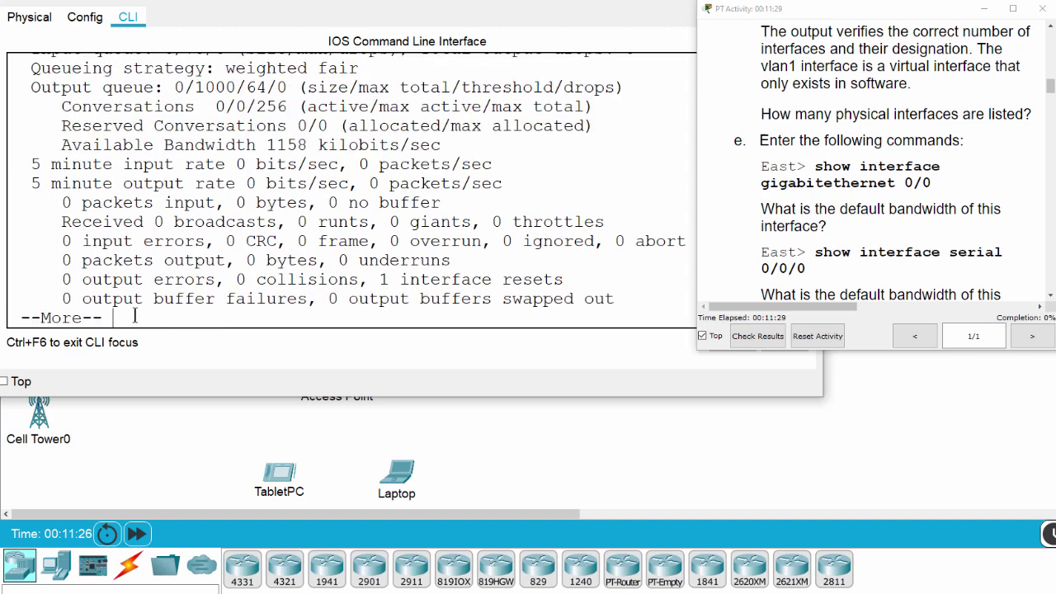
scroll(327, 161, "up", 4)
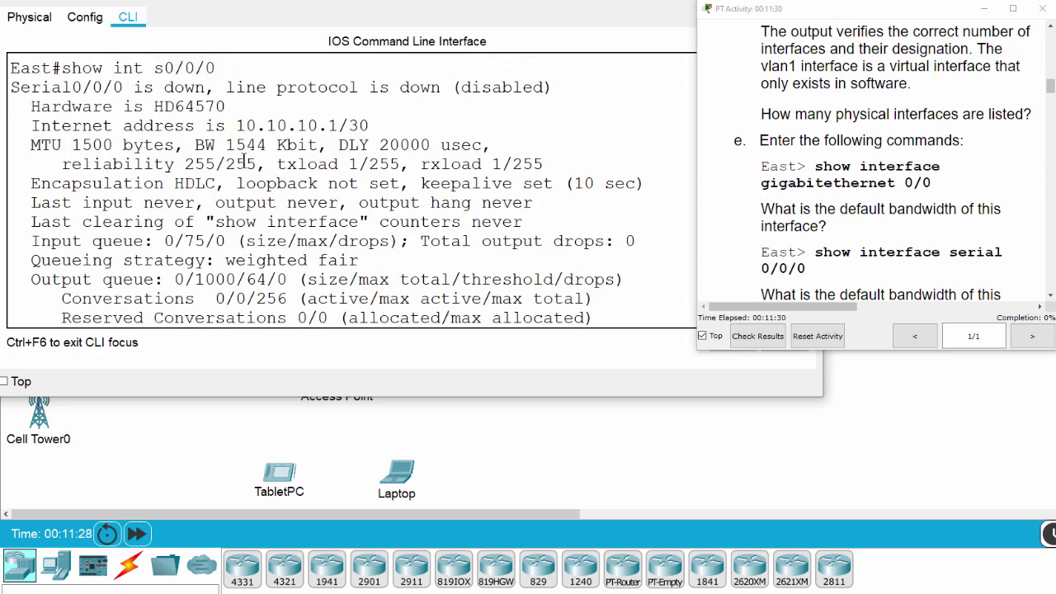
left_click_drag(194, 145, 308, 145)
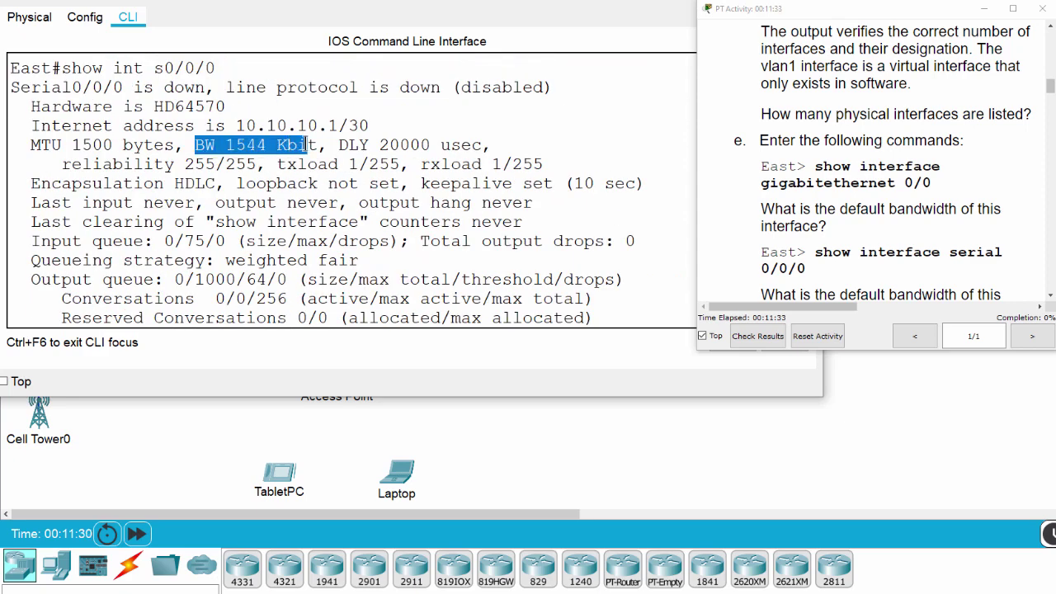
left_click(244, 145)
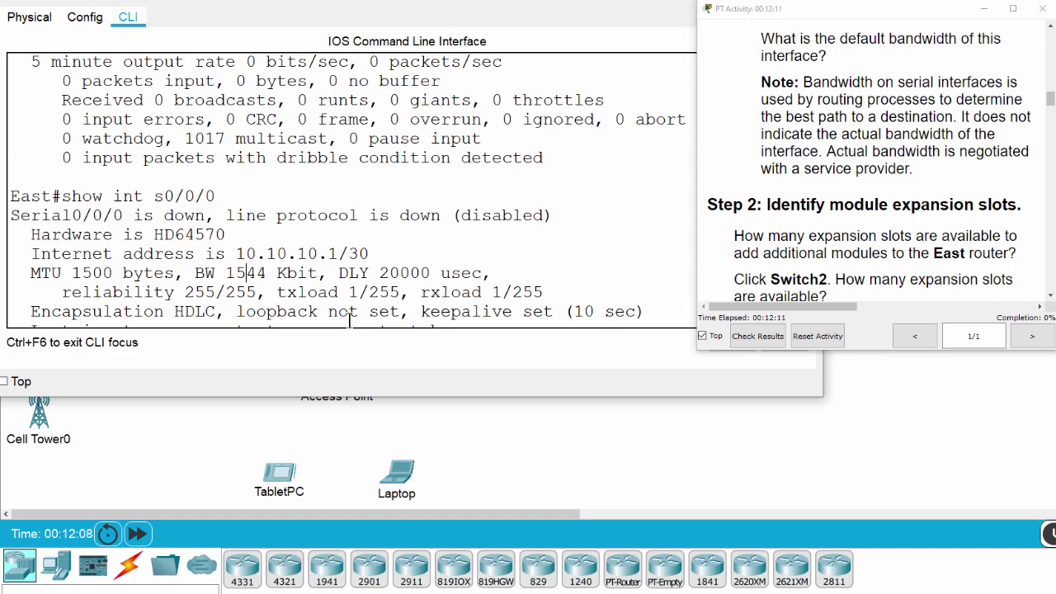
scroll(200, 301, "down", 6)
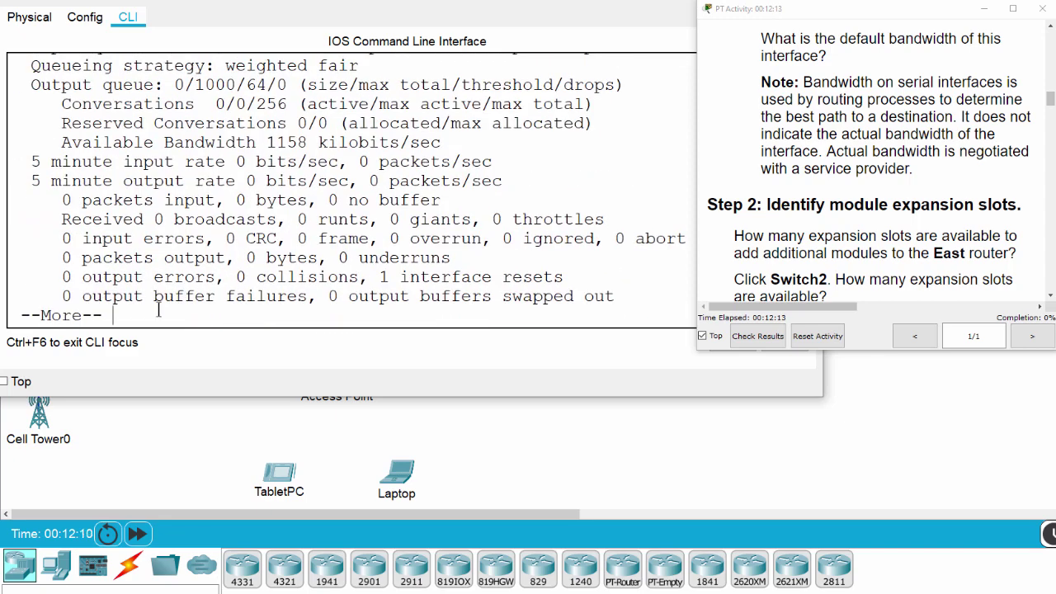
key("space")
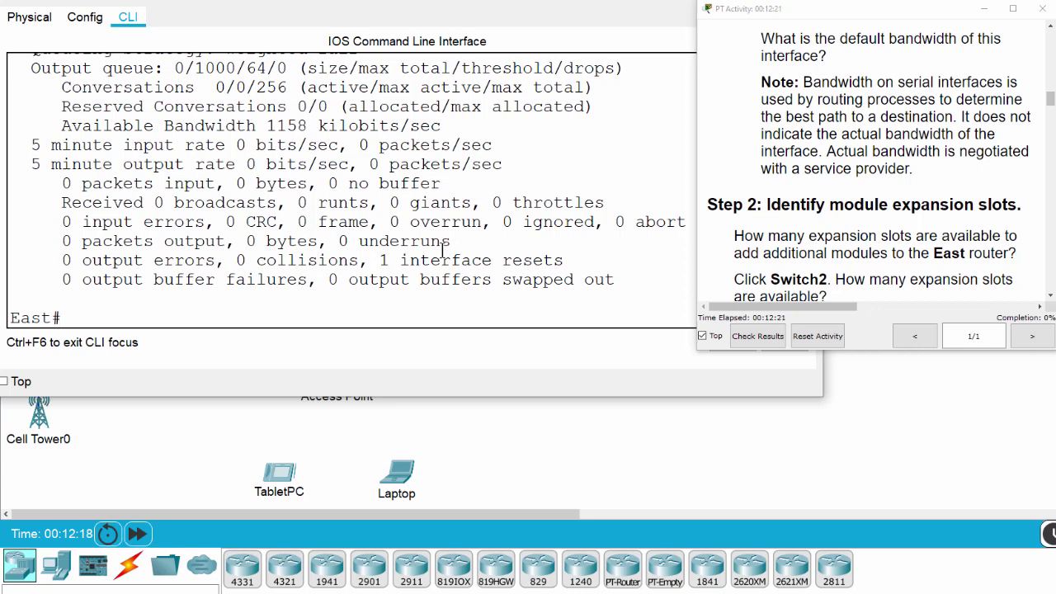
scroll(864, 235, "down", 3)
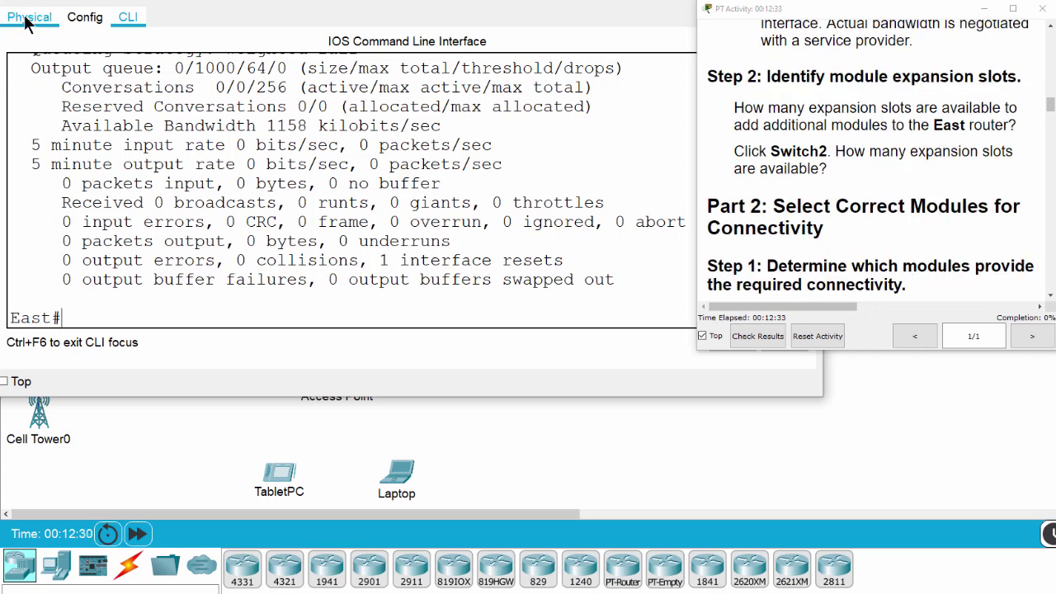
- In the Physical view, dismiss the cannot-add-module warning and power the East router off
left_click(29, 21)
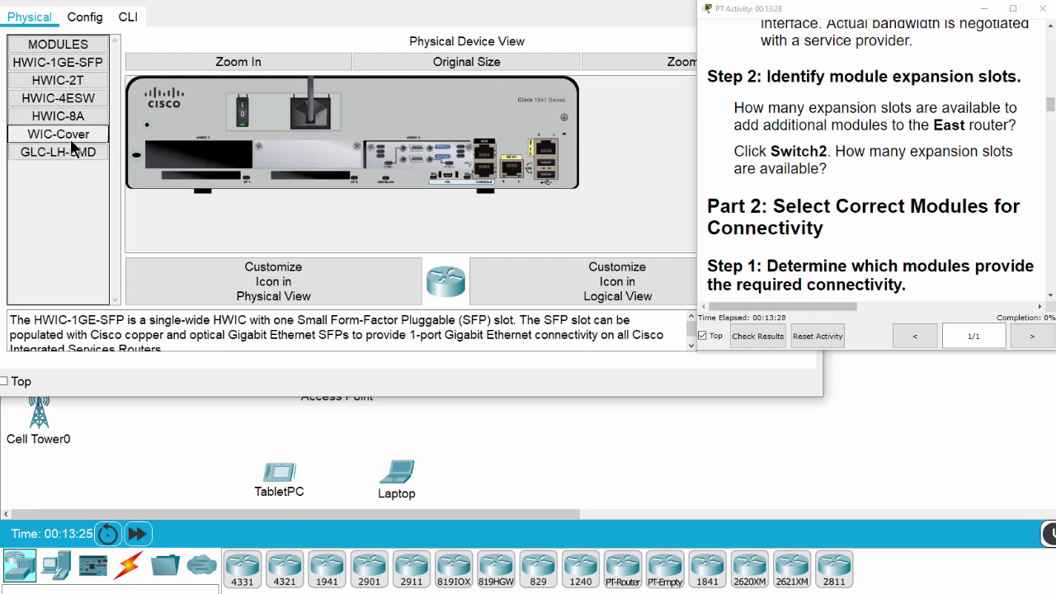
left_click_drag(65, 137, 170, 153)
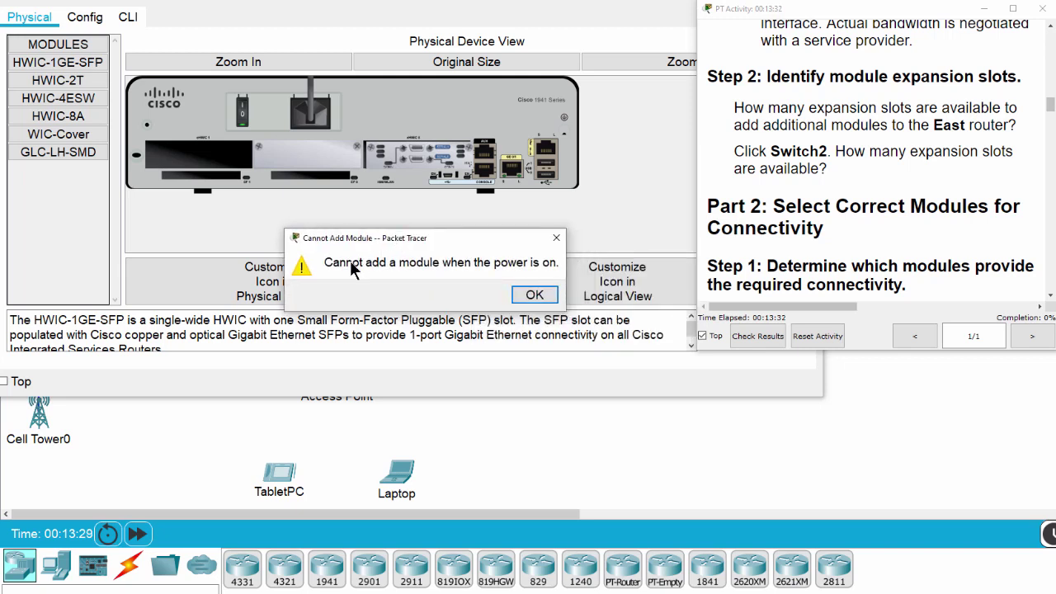
left_click(536, 295)
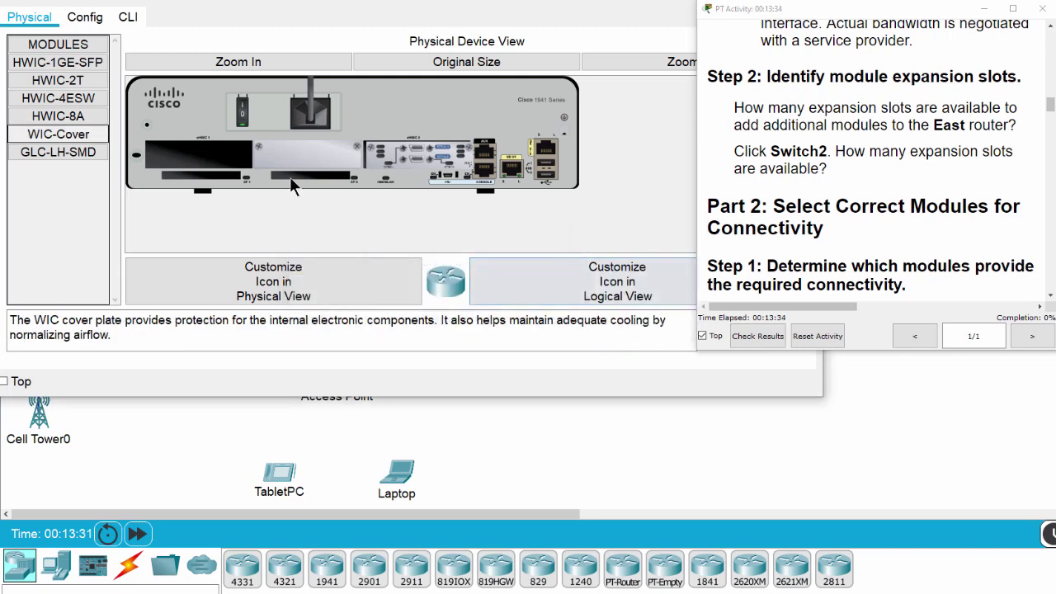
left_click(244, 116)
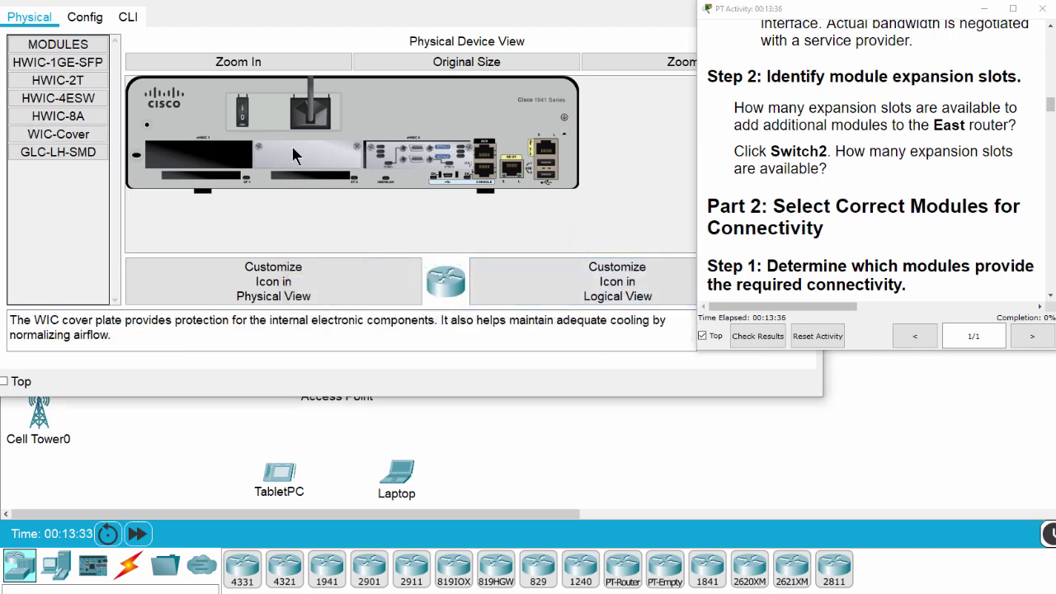
- Install a WIC-Cover blank plate in the empty first expansion slot
left_click(60, 134)
left_click_drag(59, 137, 173, 157)
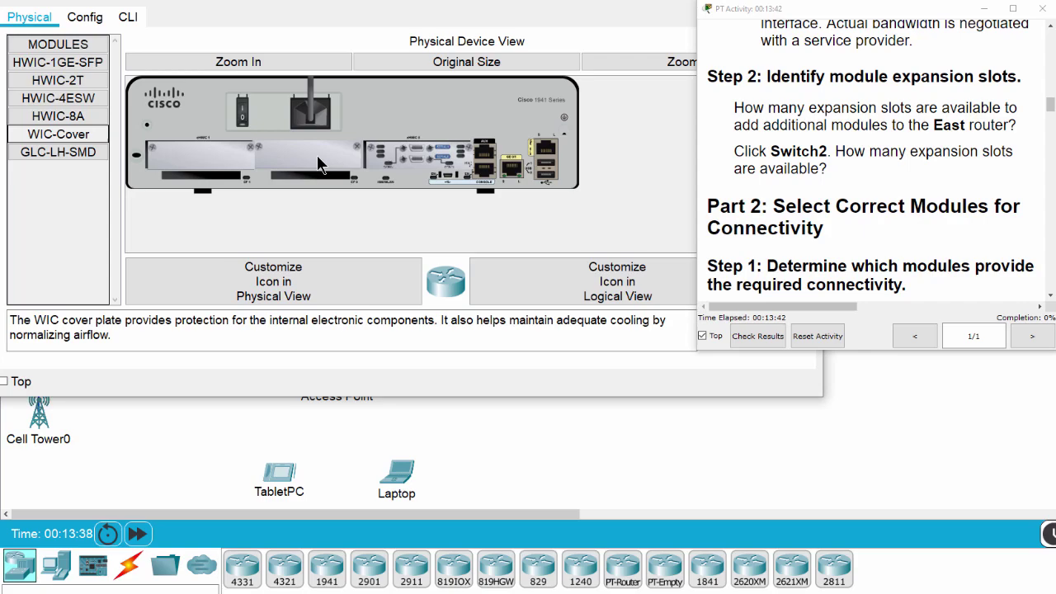
left_click_drag(332, 164, 330, 165)
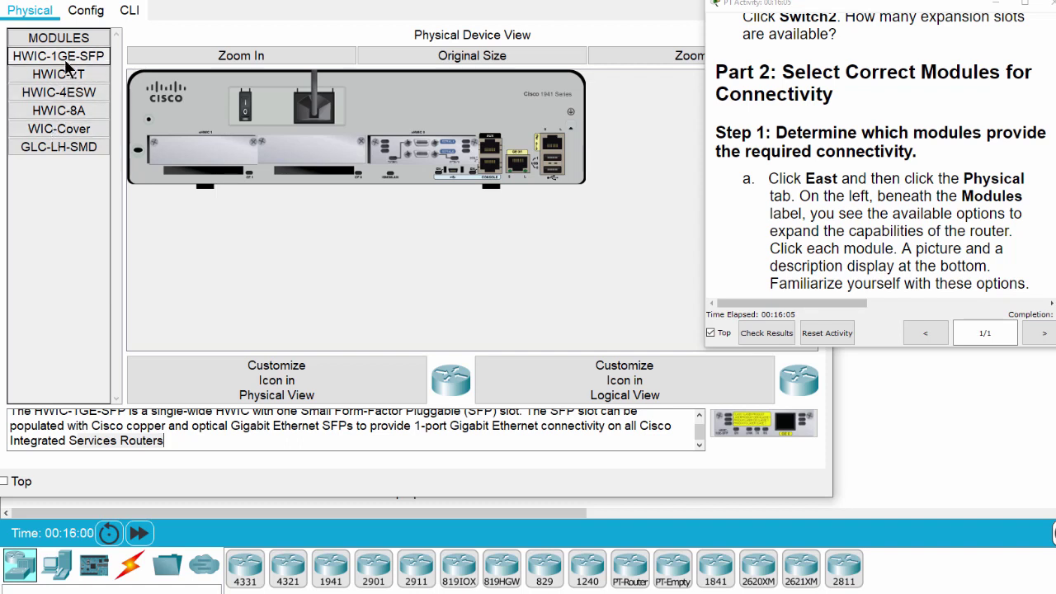
- Select HWIC-1GE-SFP and highlight its module description
left_click(65, 63)
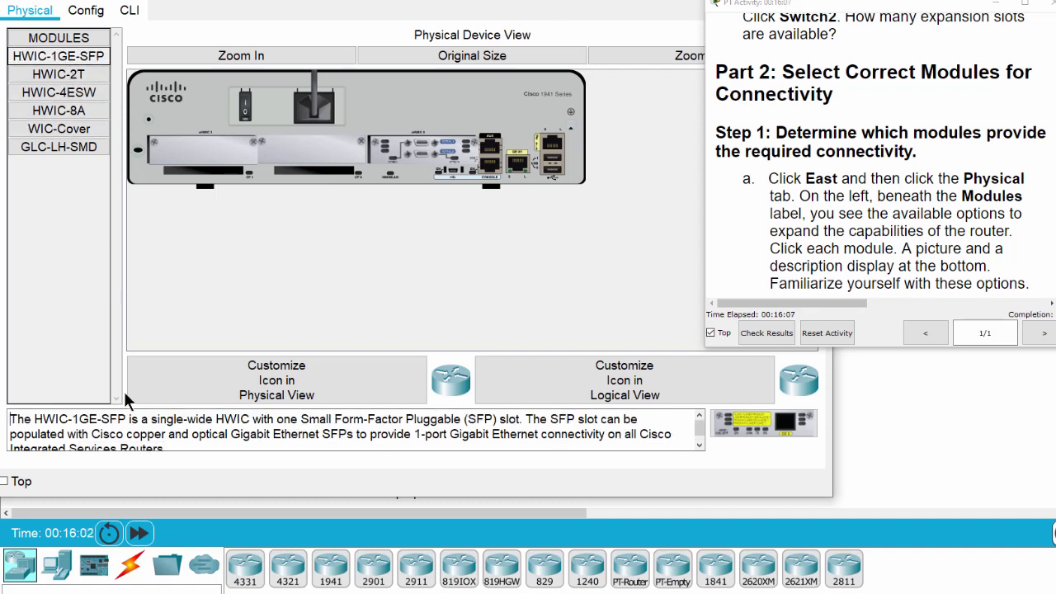
left_click_drag(174, 445, 10, 419)
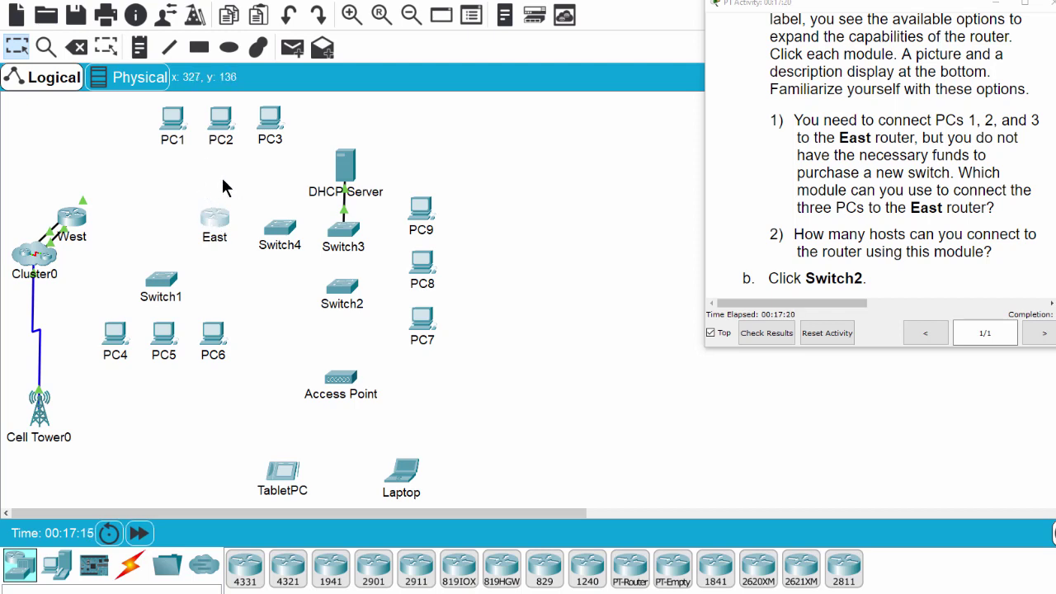
- In East's Physical view, review HWIC-2T, HWIC-4ESW, HWIC-8A, HWIC-1GE-SFP and GLC-LH-SMD, ending on HWIC-4ESW
left_click(212, 216)
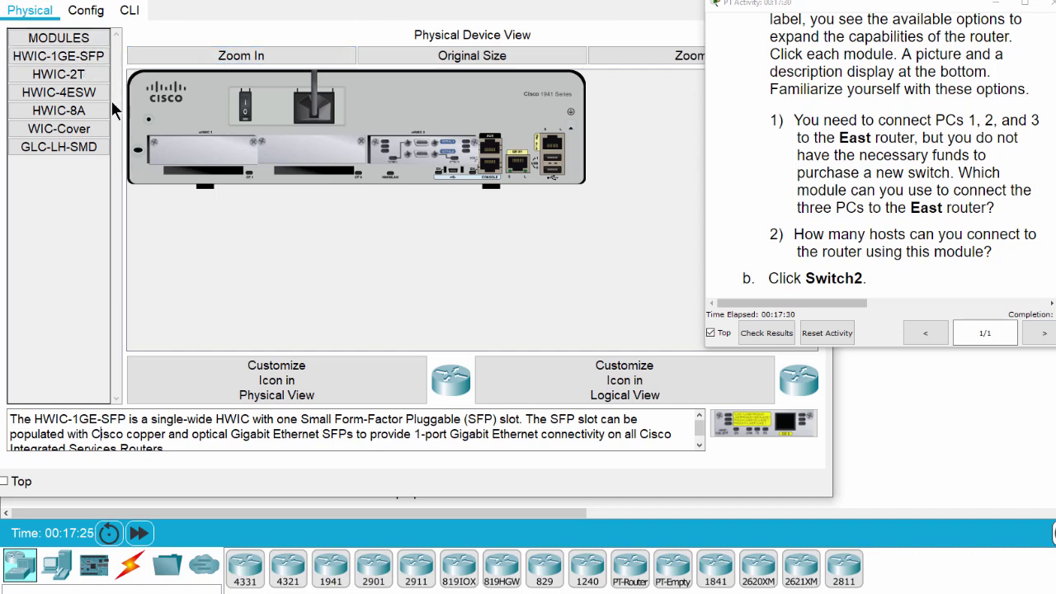
left_click(74, 75)
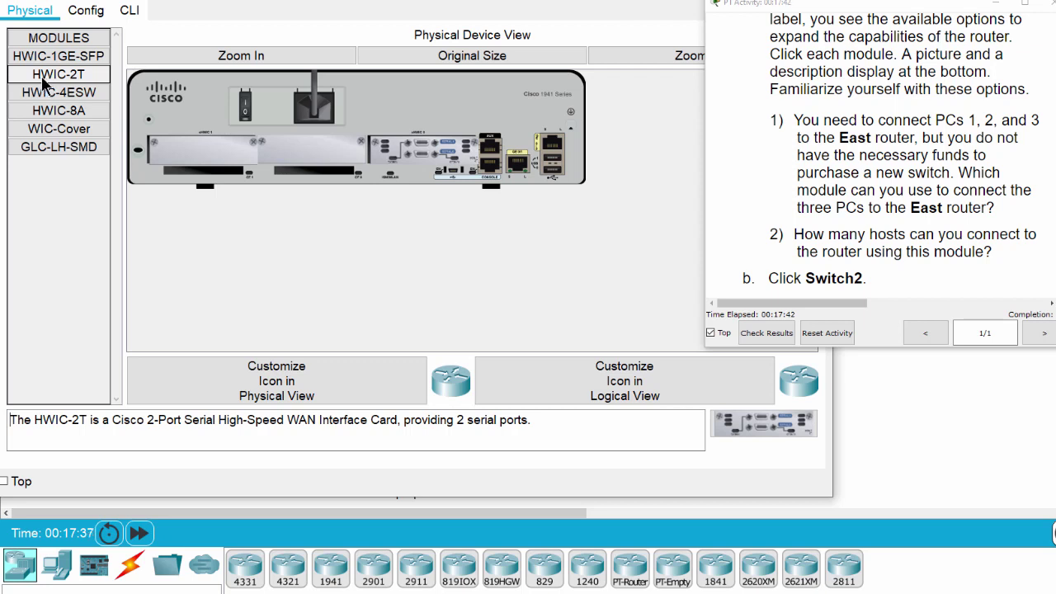
left_click(66, 92)
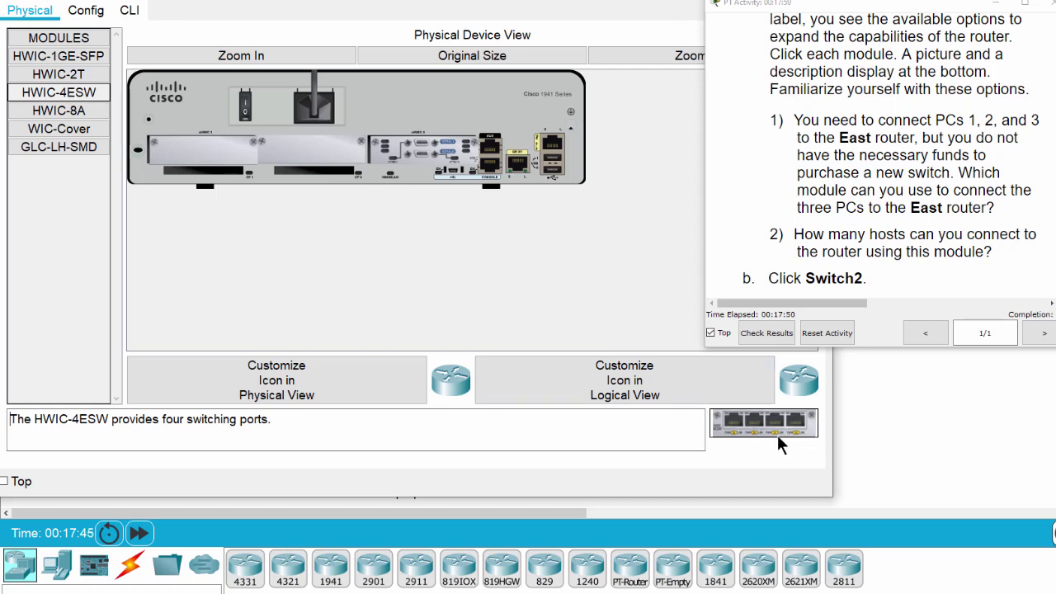
left_click(66, 113)
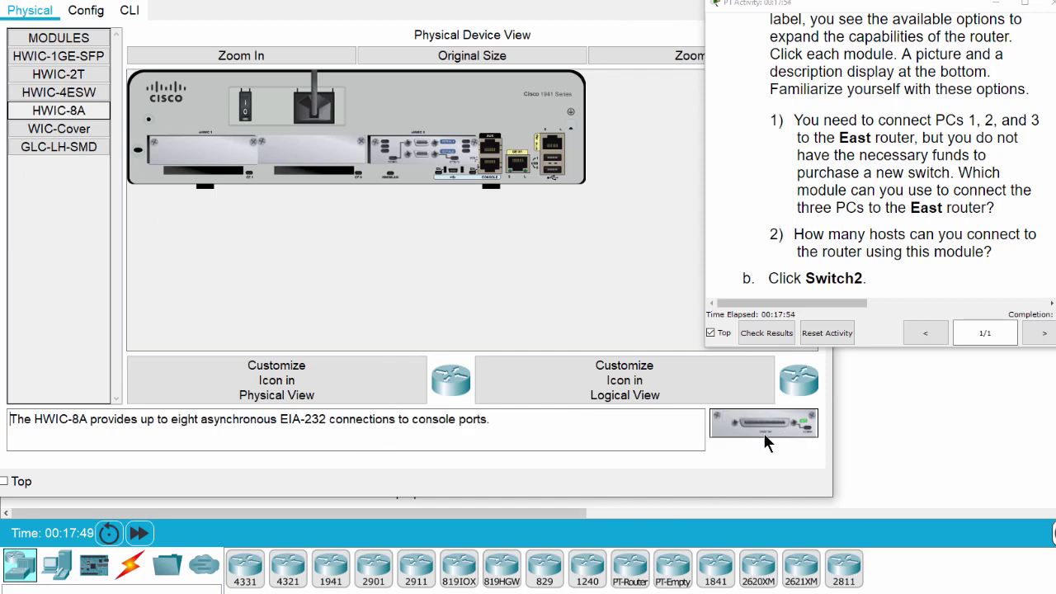
left_click(71, 58)
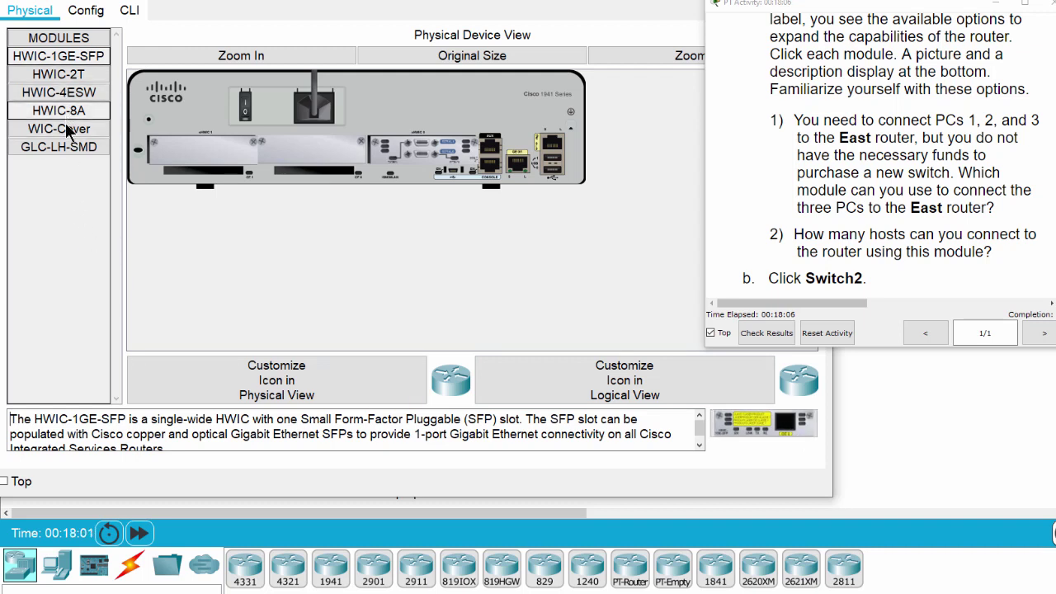
left_click(78, 147)
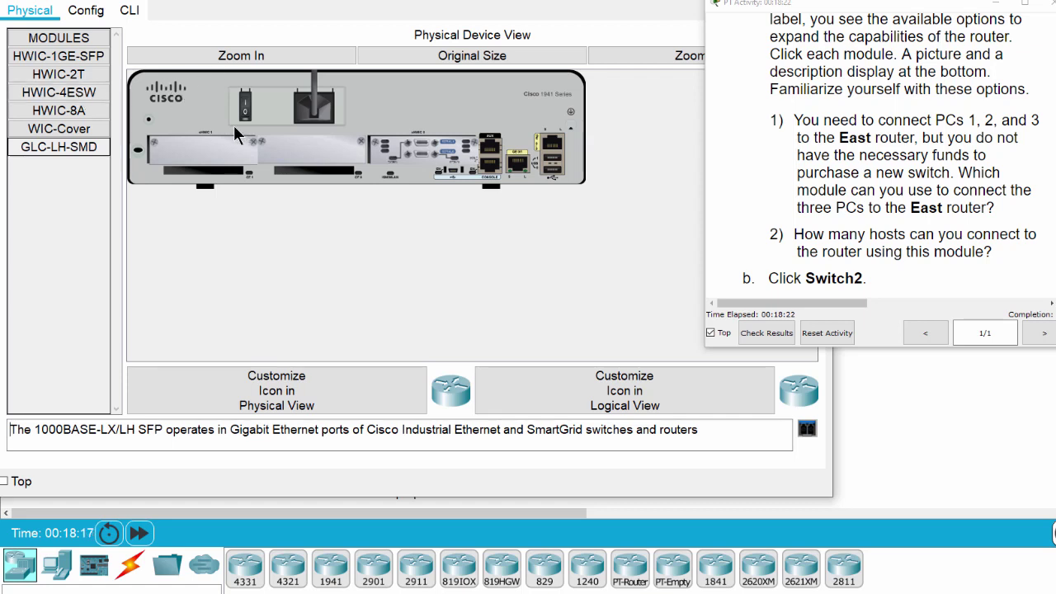
left_click(47, 100)
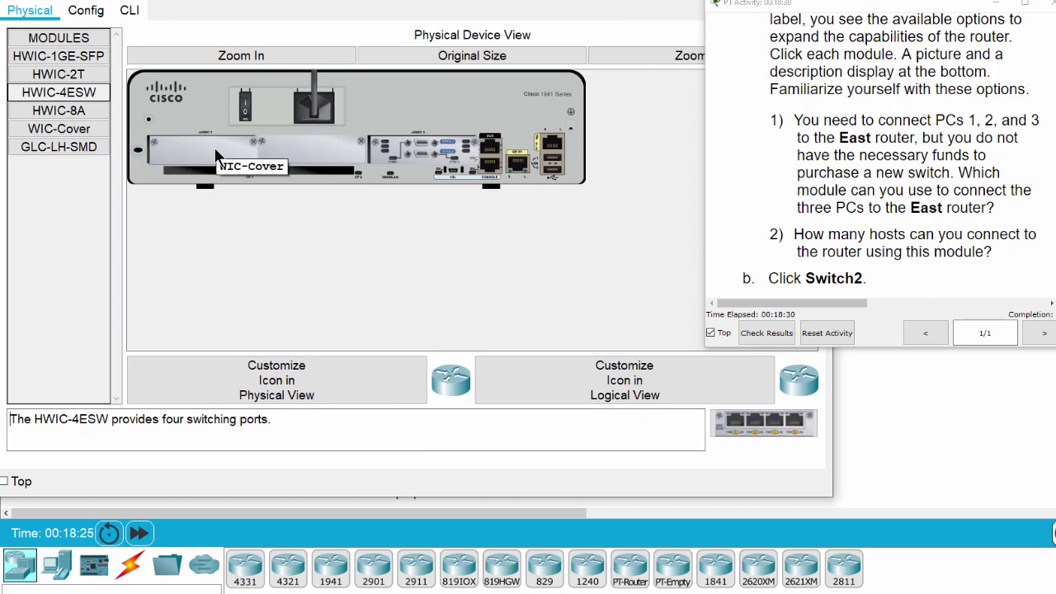
- Swap the WIC-Cover in slot HWIC 1 for the HWIC-4ESW module
left_click_drag(215, 157, 49, 132)
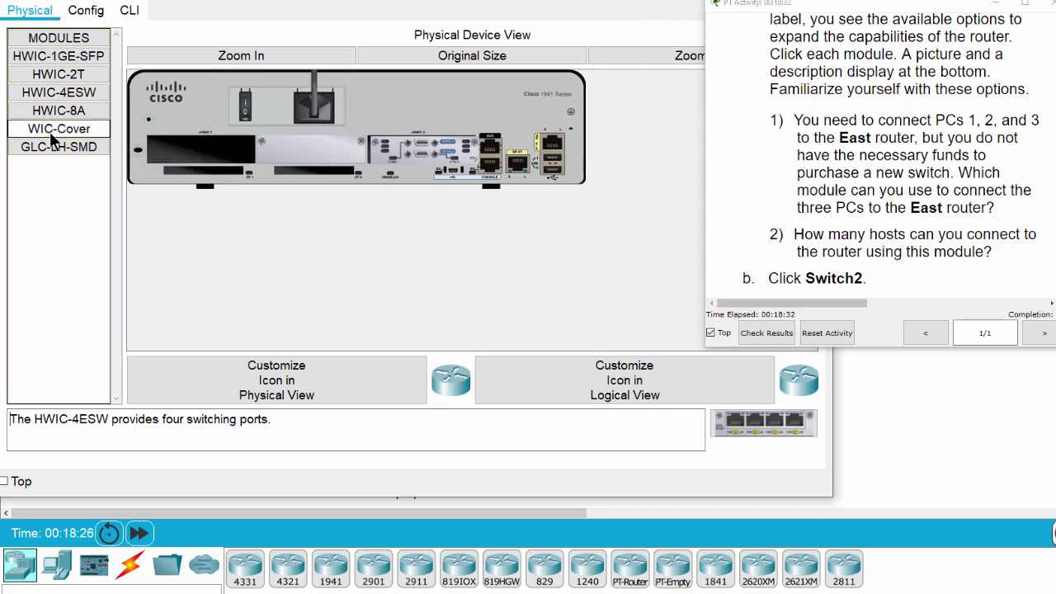
left_click_drag(56, 94, 197, 165)
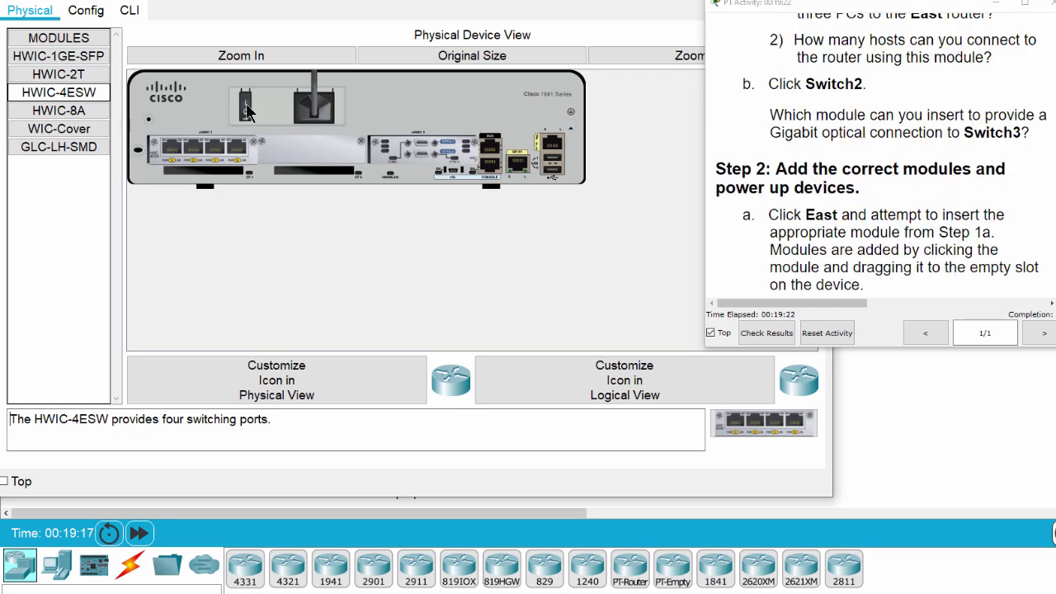
- Power East back on and cross-over cable PC1 FastEthernet0 to East FastEthernet0/1/0
left_click(246, 106)
left_click(682, 6)
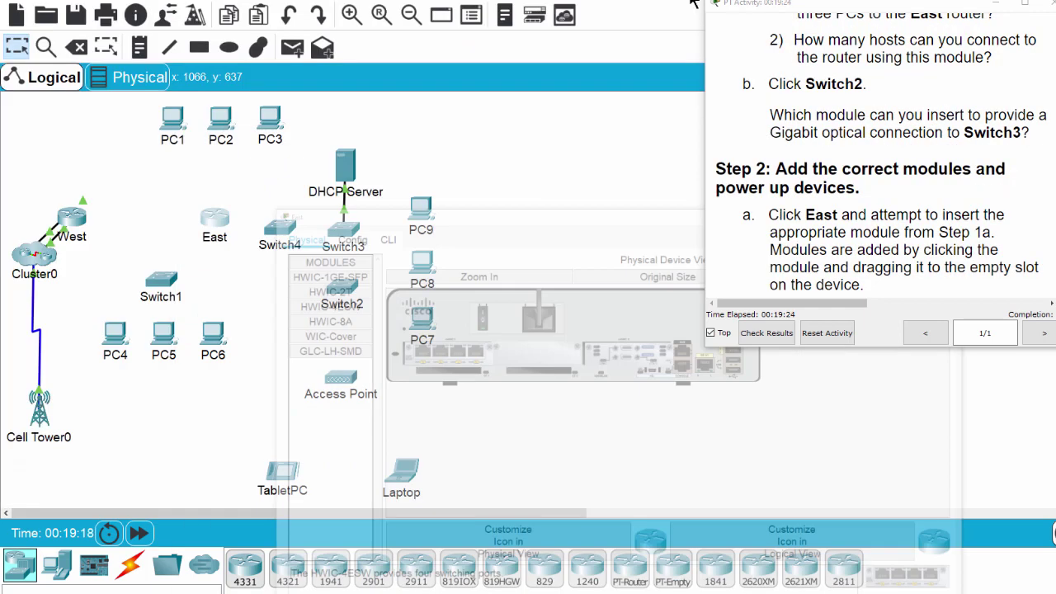
left_click(130, 565)
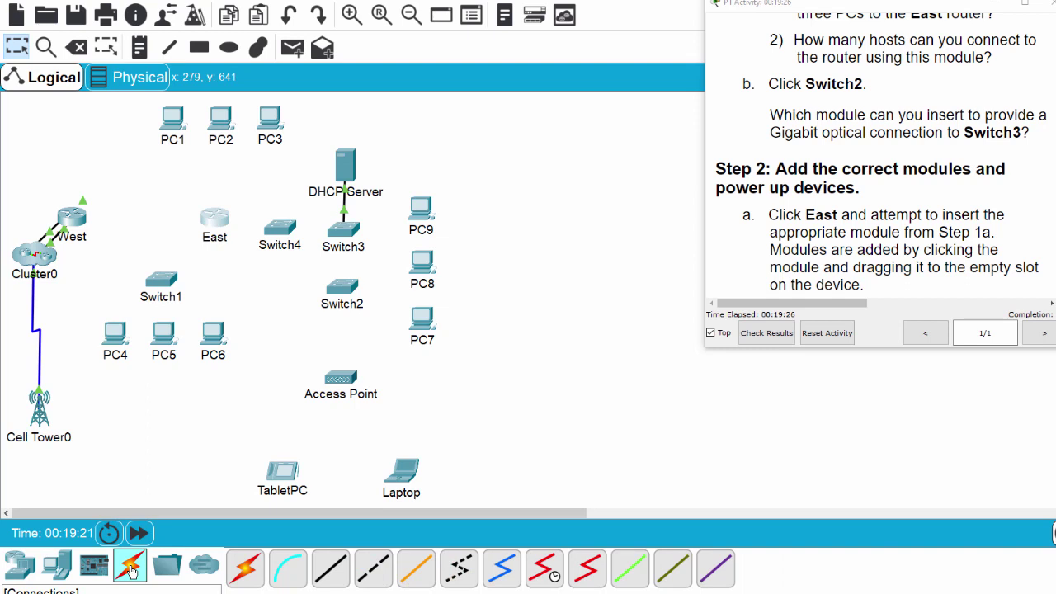
left_click(330, 568)
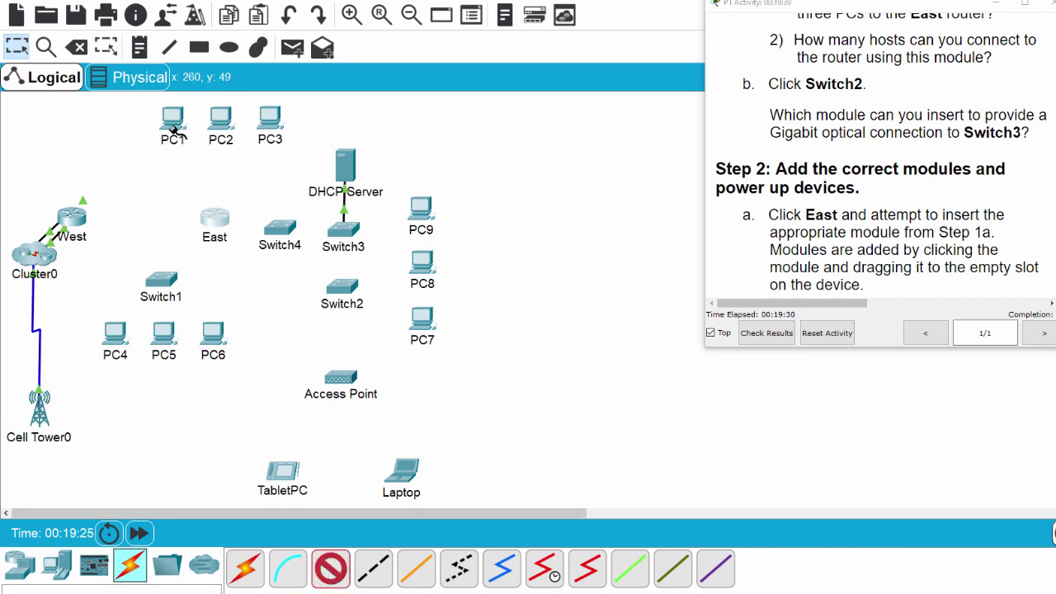
left_click(373, 569)
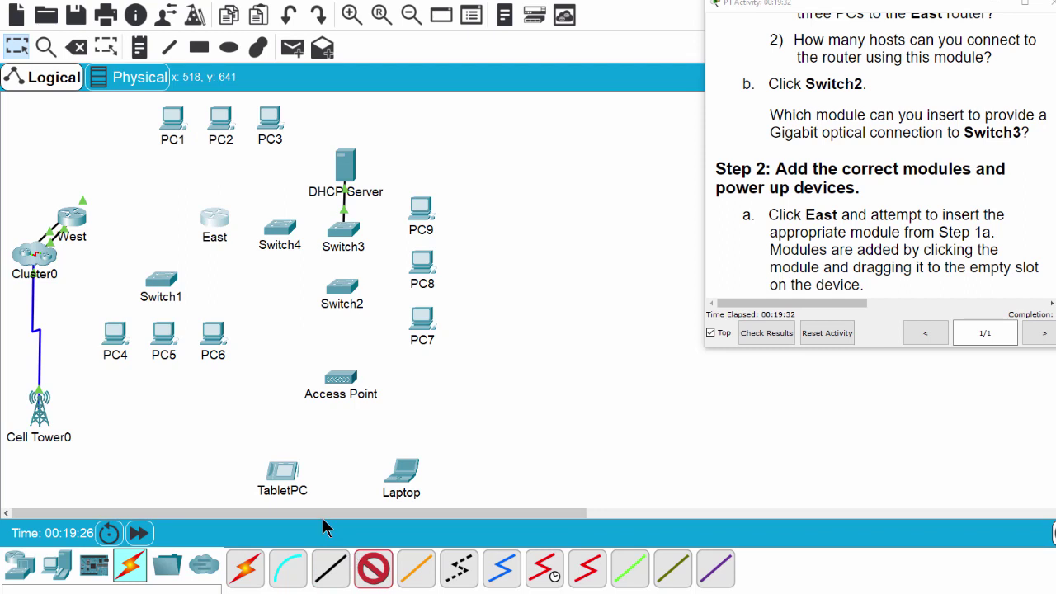
left_click(171, 129)
left_click(216, 190)
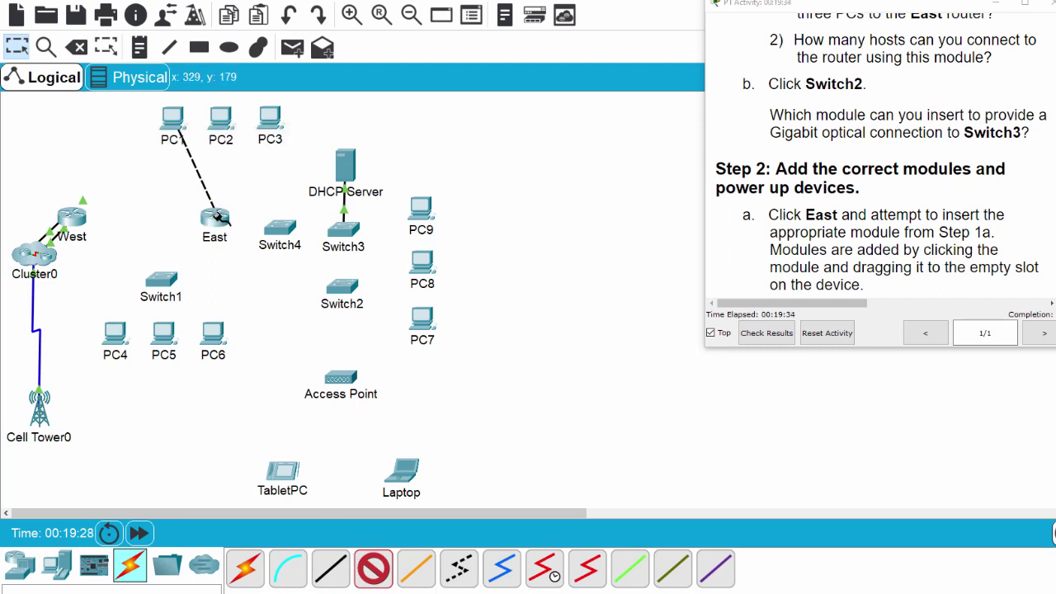
left_click(212, 220)
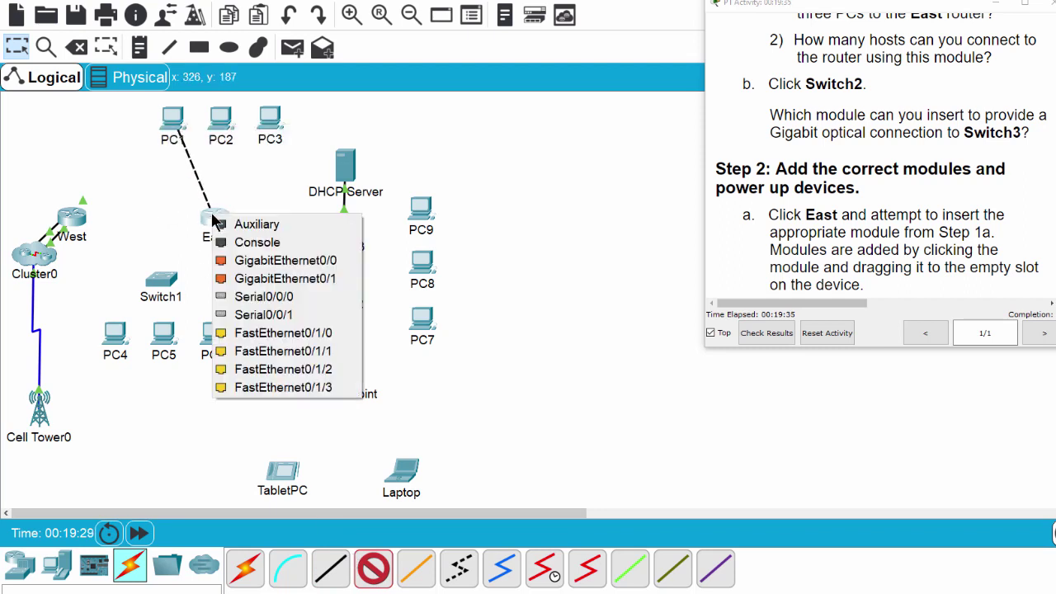
left_click(301, 338)
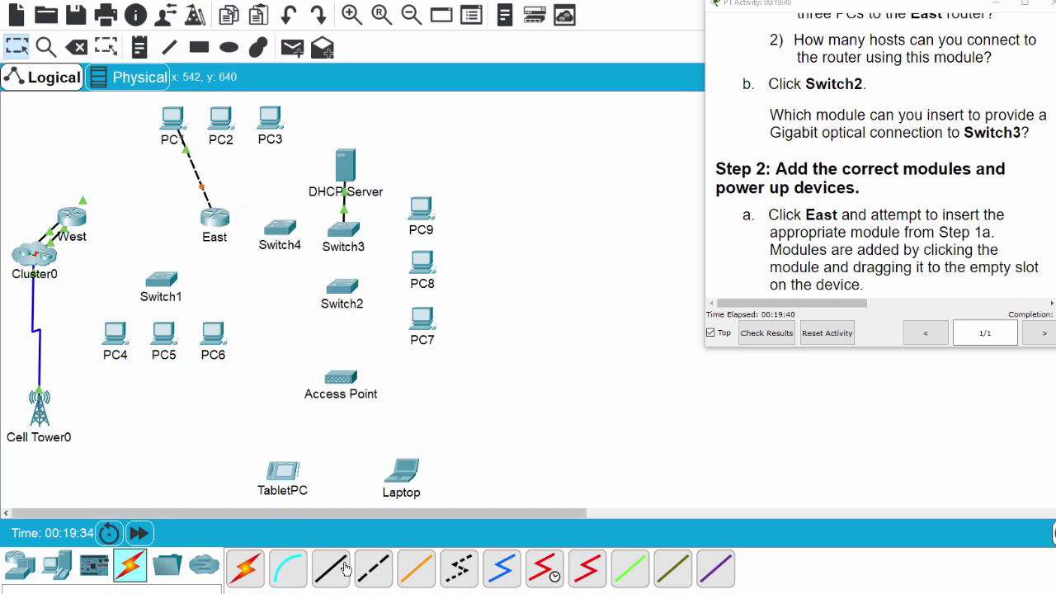
- Cross-over cable PC2 and PC3 FastEthernet0 to East FastEthernet0/1/1 and 0/1/2
left_click(373, 571)
left_click(221, 131)
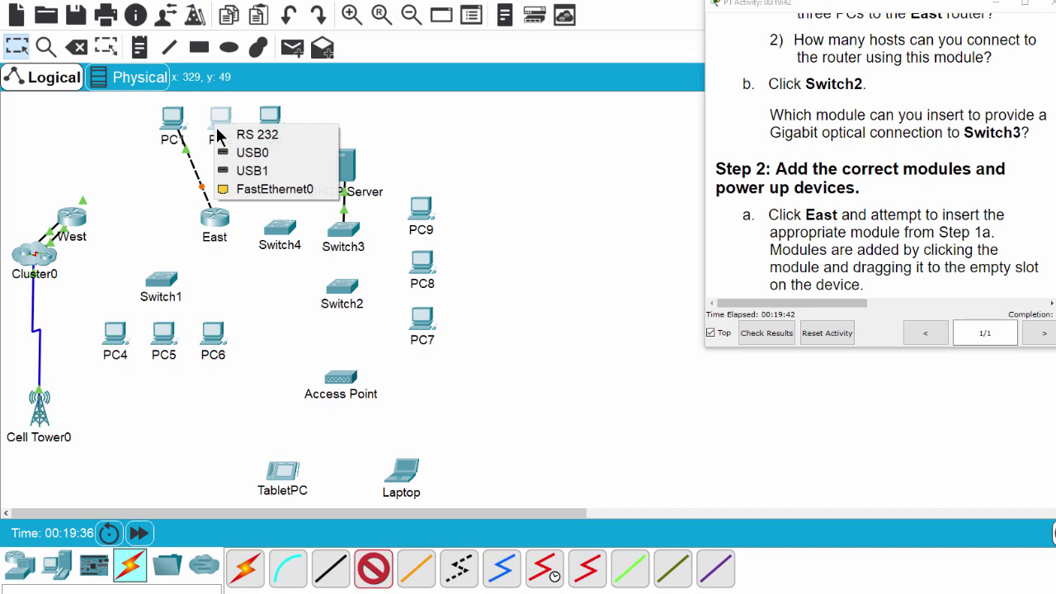
left_click(259, 188)
left_click(217, 216)
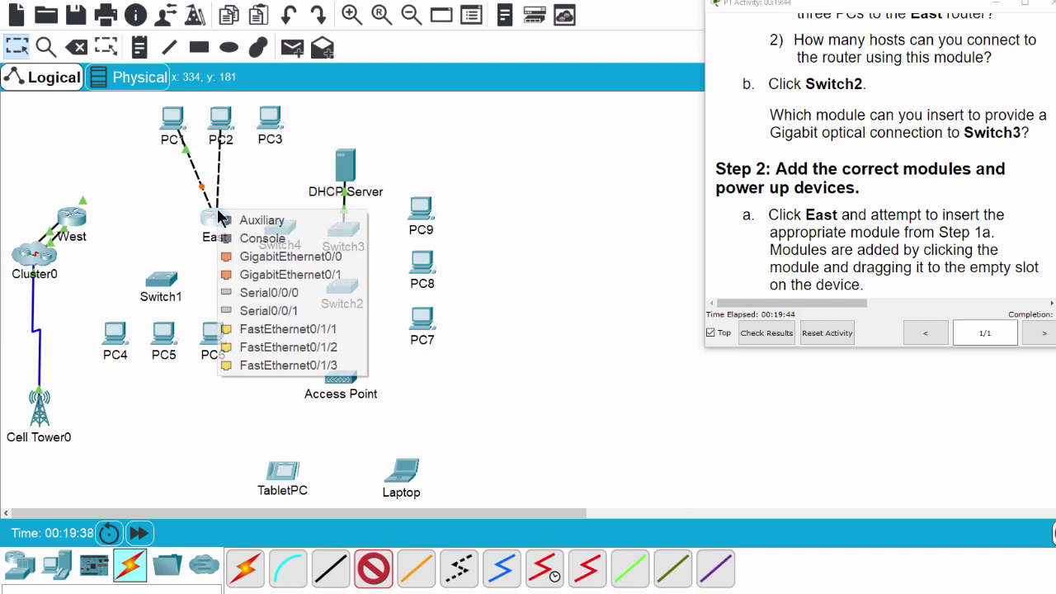
left_click(264, 328)
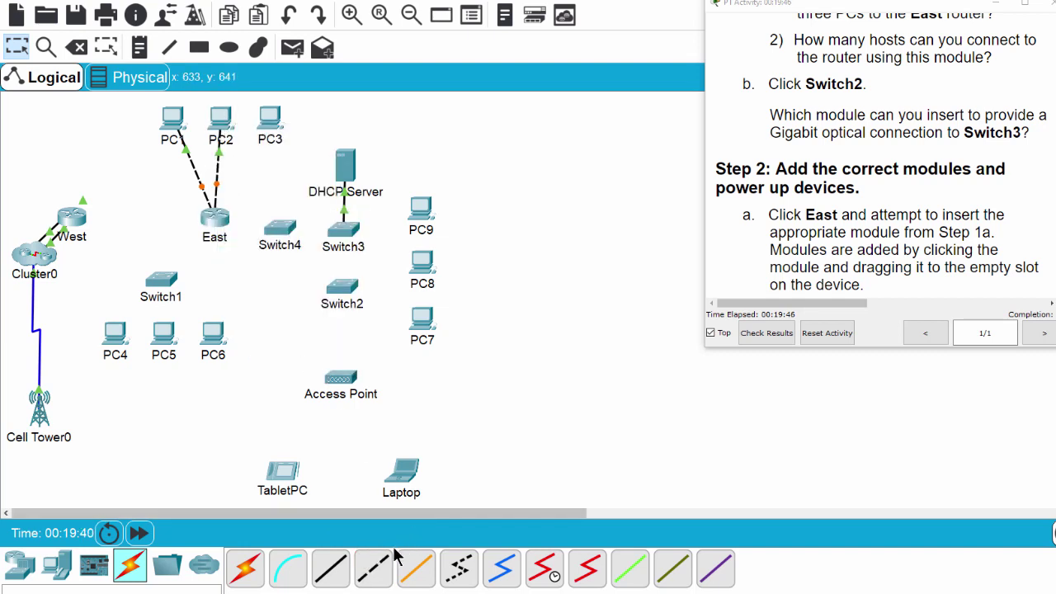
left_click(374, 571)
left_click(270, 130)
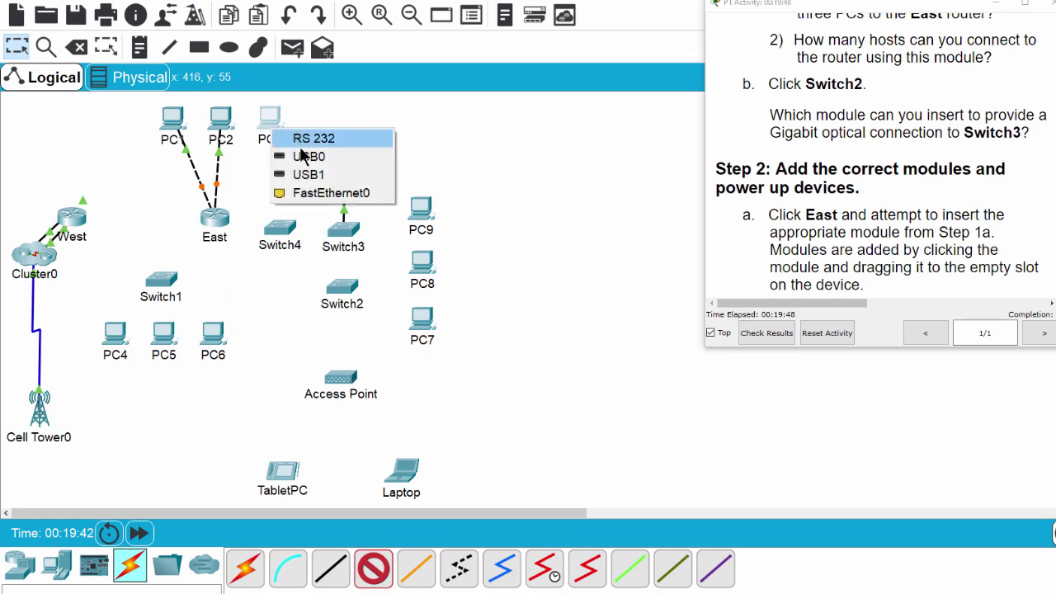
left_click(305, 195)
left_click(216, 216)
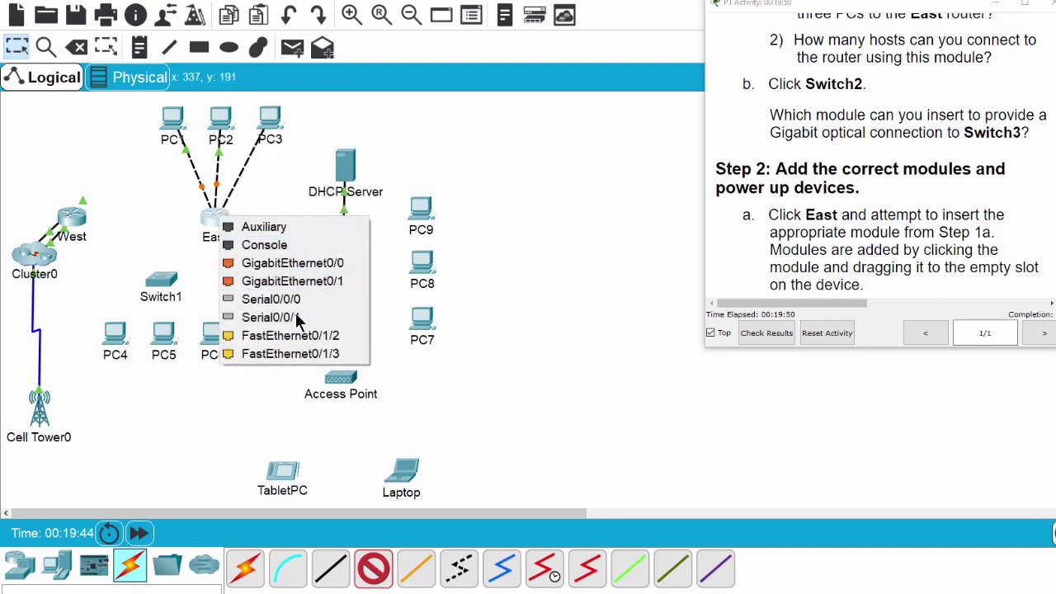
left_click(305, 341)
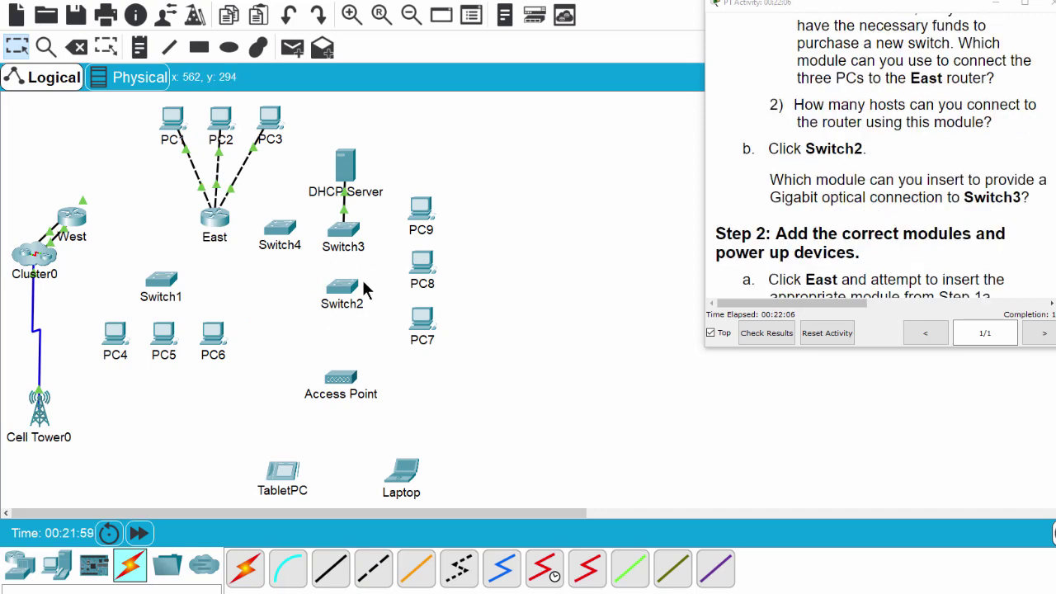
- Open Switch2's hardware view and read the copper PT-SWITCH-NM-1CFE module description
left_click(348, 293)
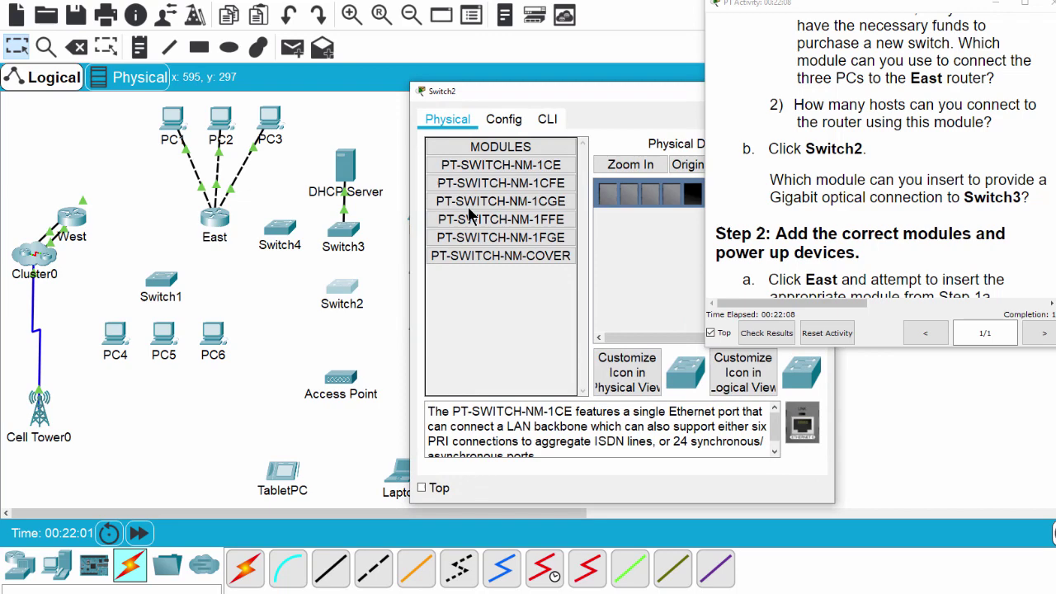
left_click_drag(588, 89, 297, 60)
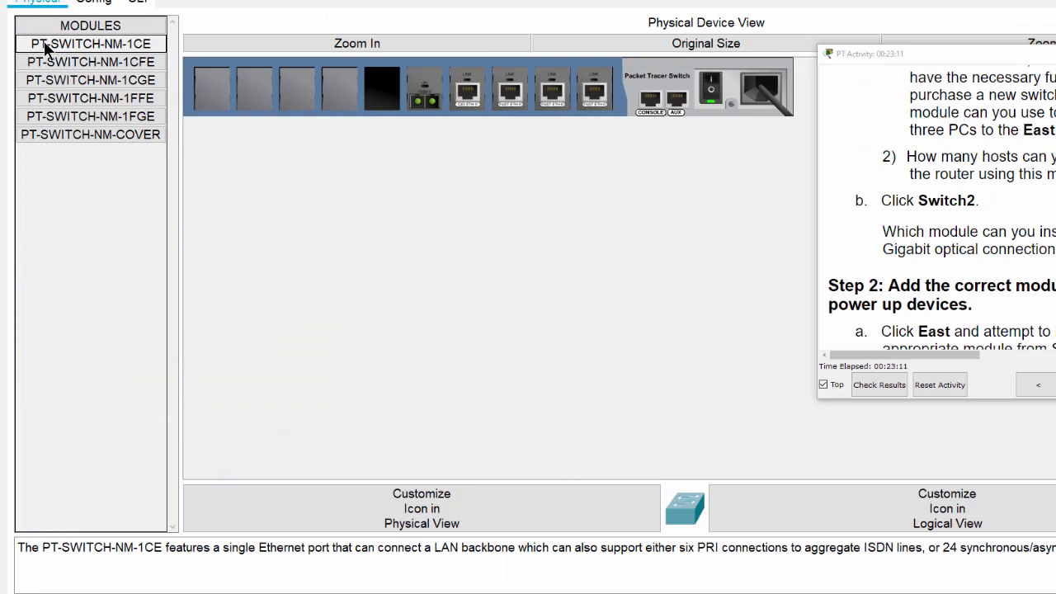
left_click(89, 44)
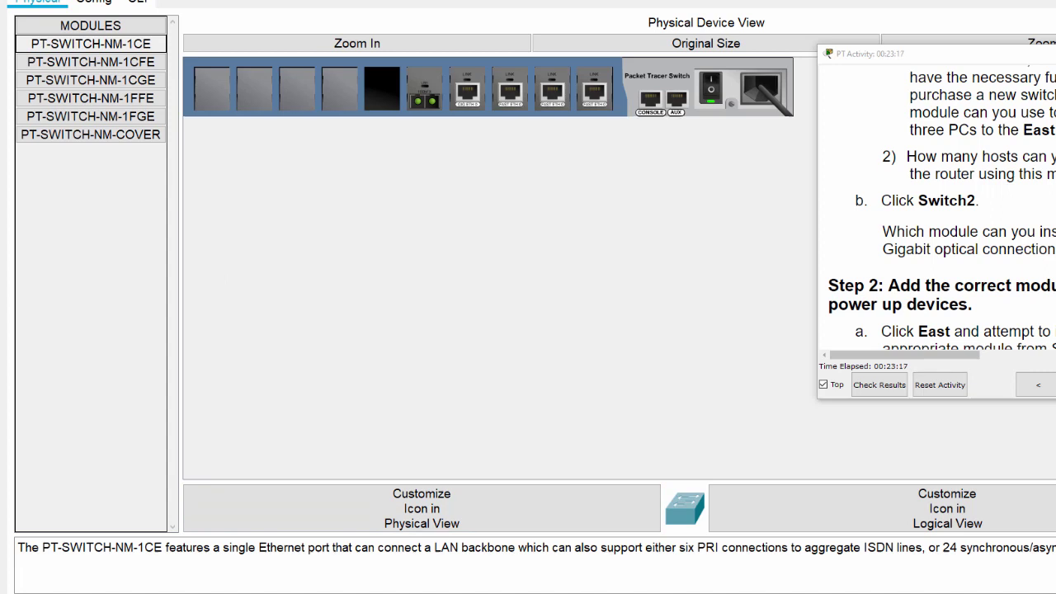
left_click(144, 65)
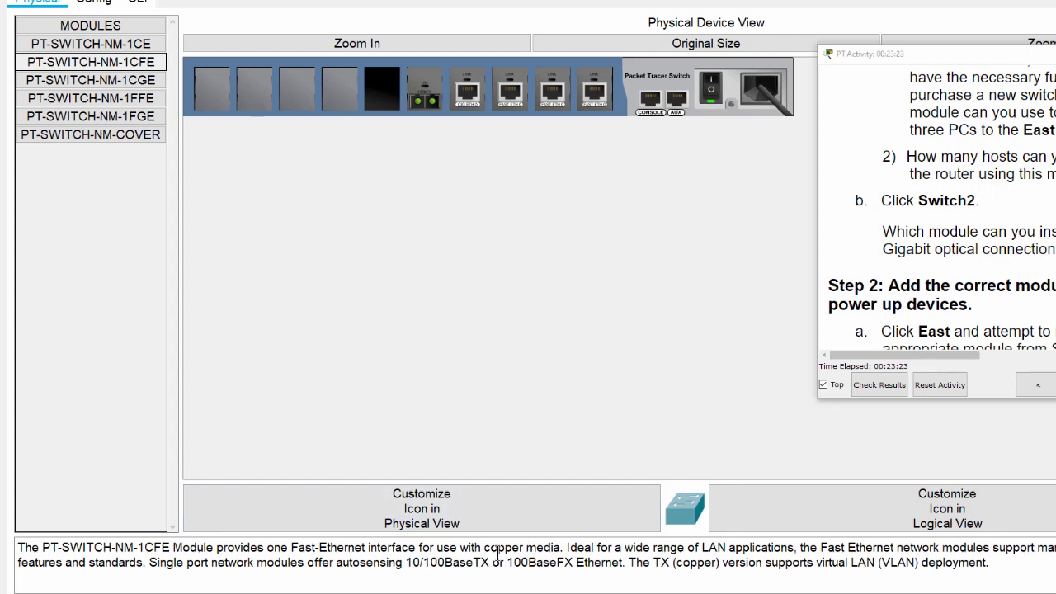
left_click_drag(298, 547, 559, 547)
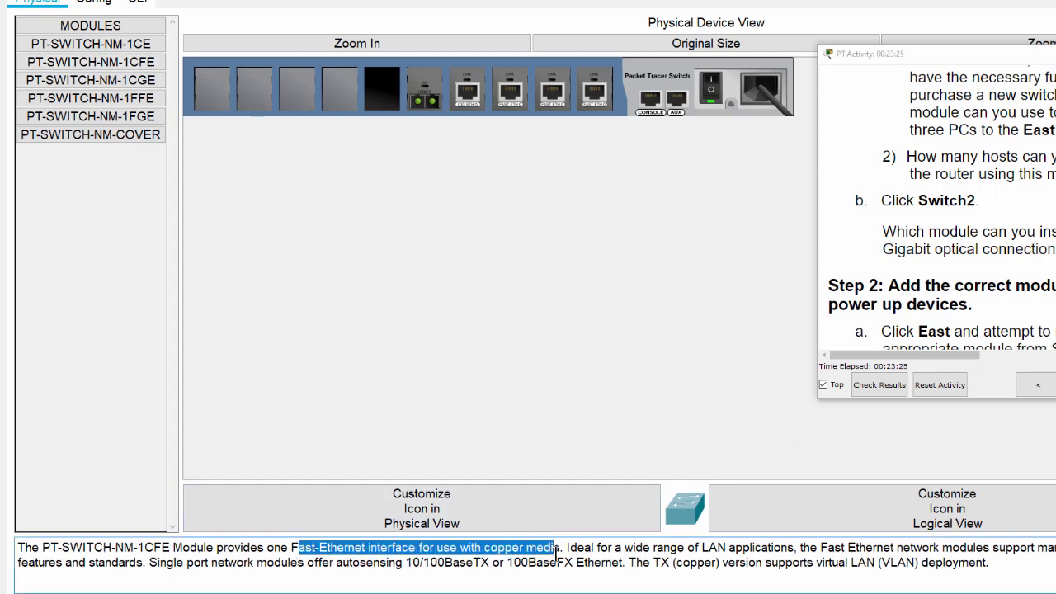
- Compare the PT-SWITCH-NM-1CGE and fiber PT-SWITCH-NM-1FFE modules, then try inserting the 1FFE
left_click(136, 80)
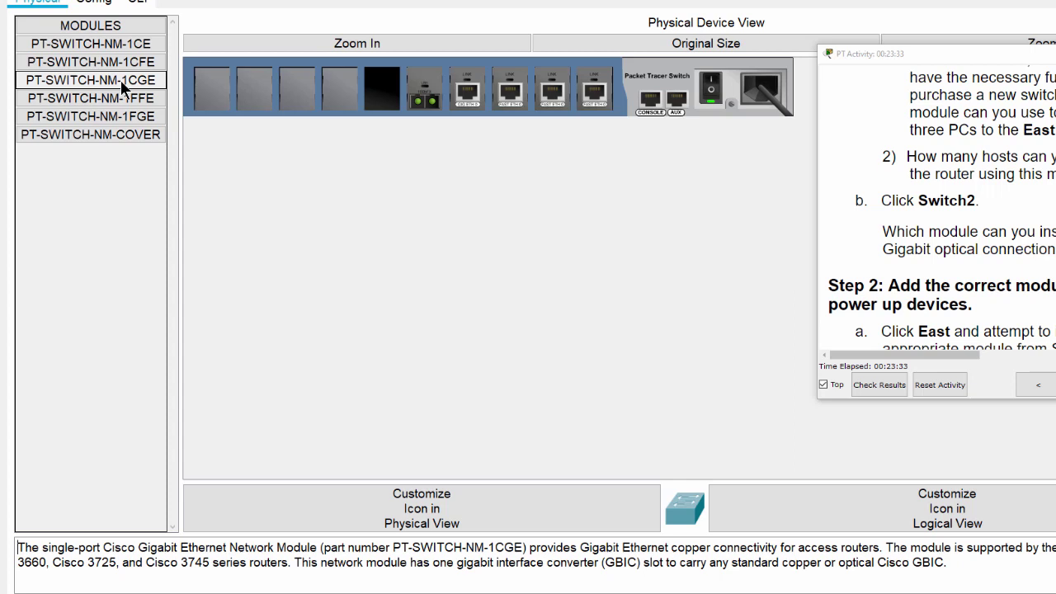
left_click(120, 95)
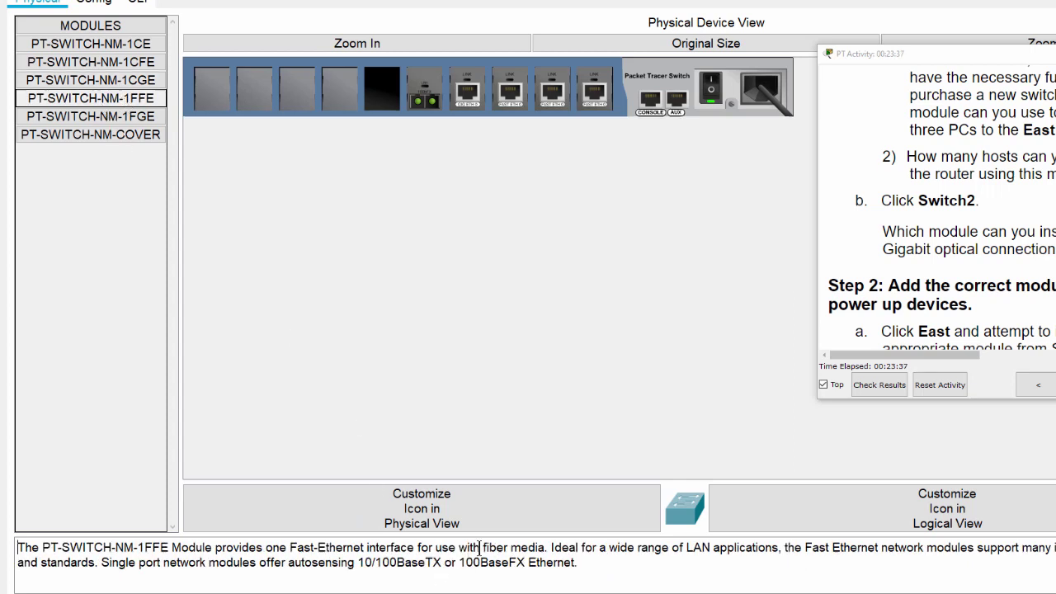
left_click_drag(427, 548, 546, 549)
left_click(98, 103)
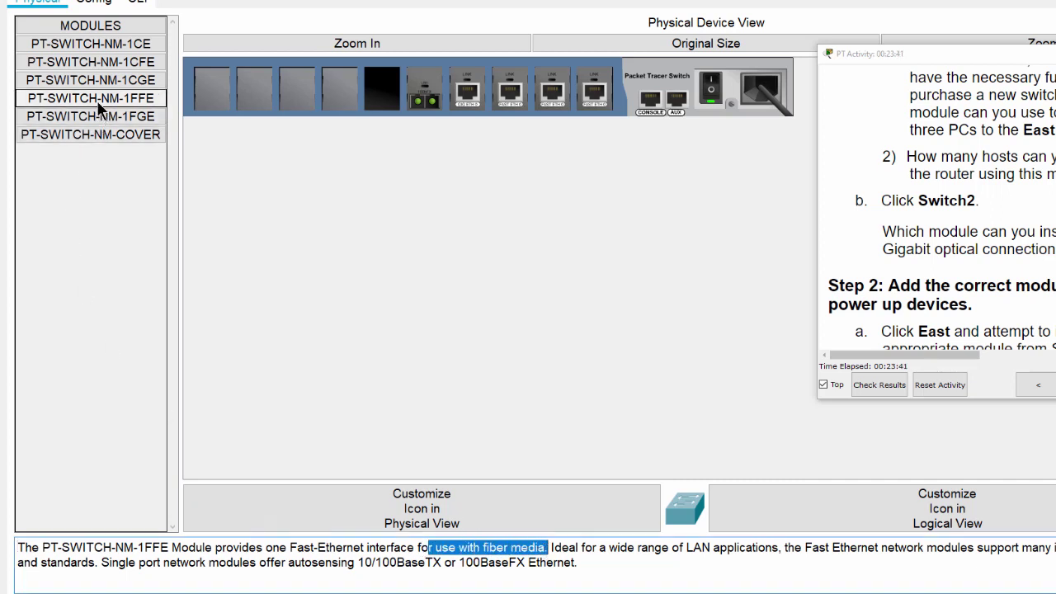
left_click_drag(98, 108, 380, 87)
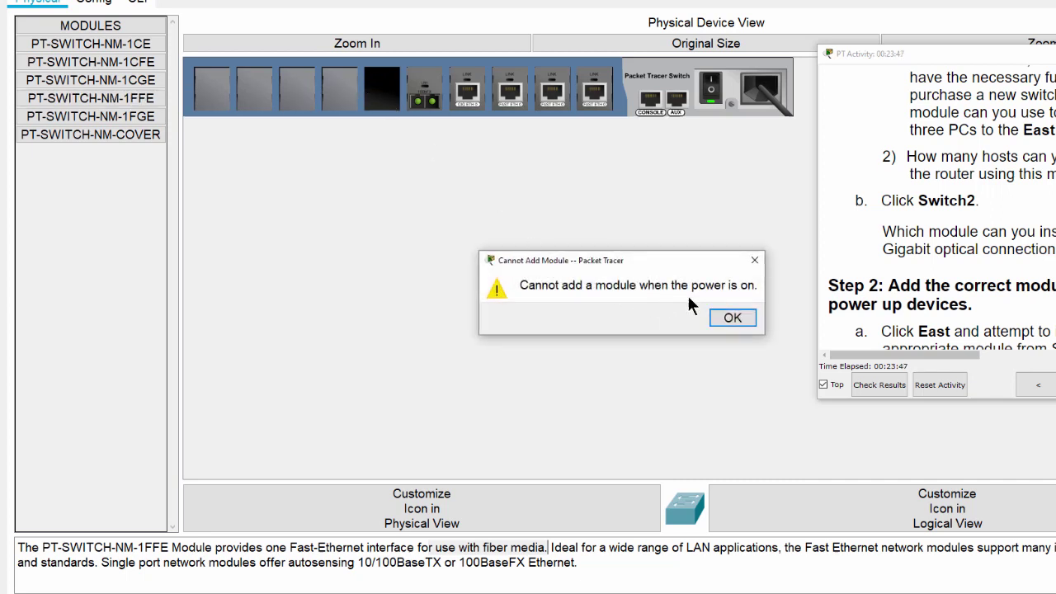
- Dismiss the warning, power Switch2 off, insert PT-SWITCH-NM-1FFE, and power it back on
left_click(743, 310)
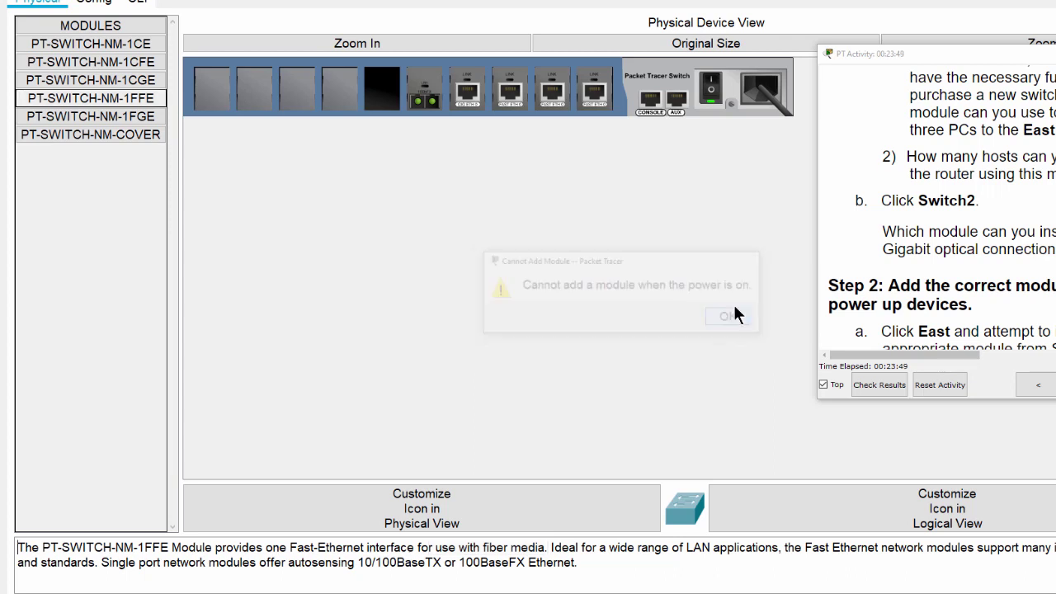
left_click(713, 92)
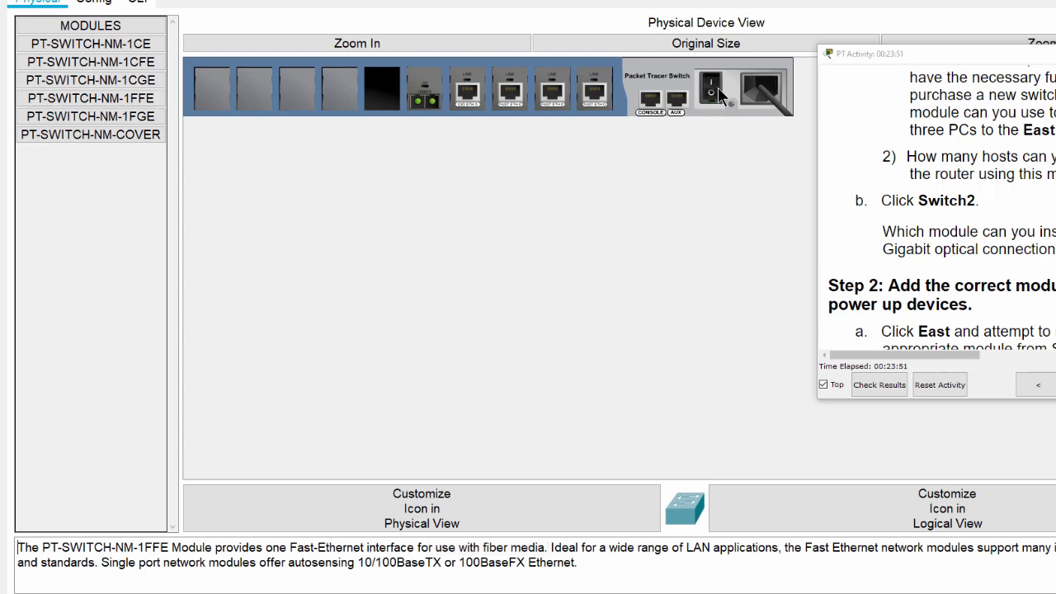
left_click_drag(121, 97, 381, 83)
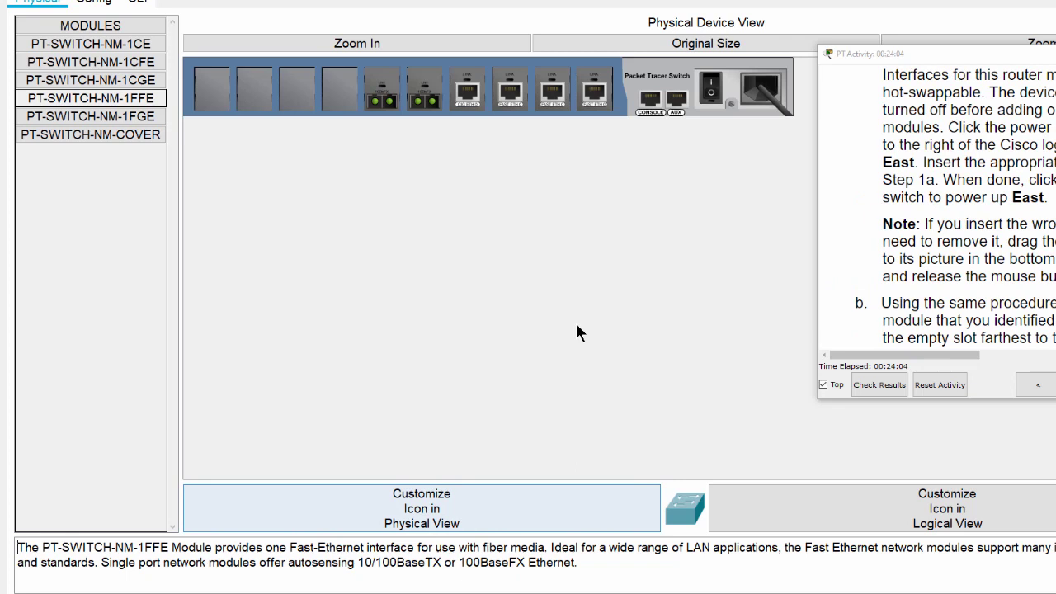
left_click(712, 89)
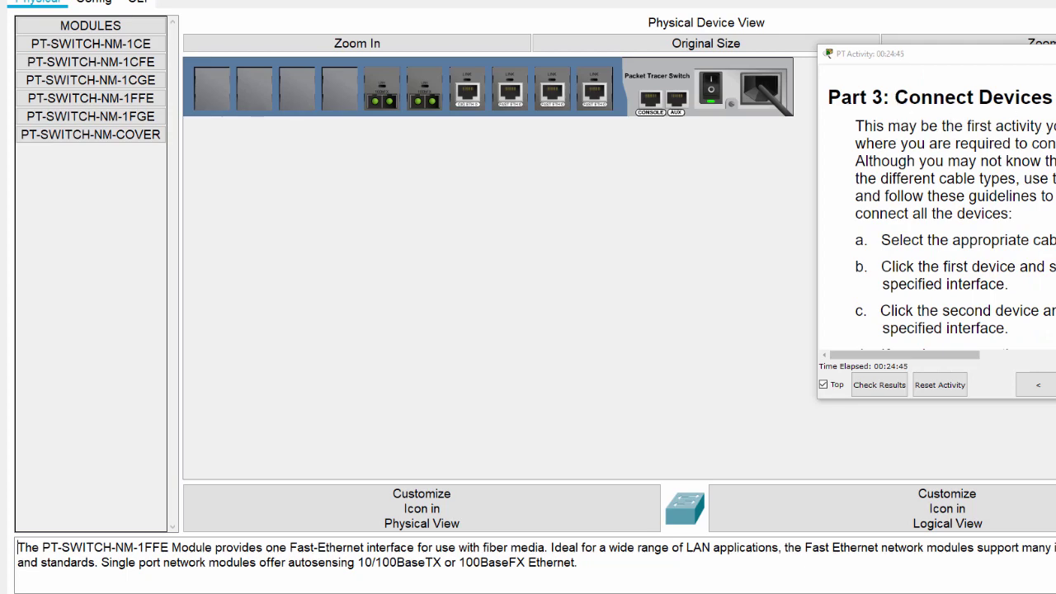
- Close Switch2's window and cable East Gig0/0 to Switch1 Gig0/1 with copper straight-through
key("alt+F4")
scroll(952, 262, "down", 4)
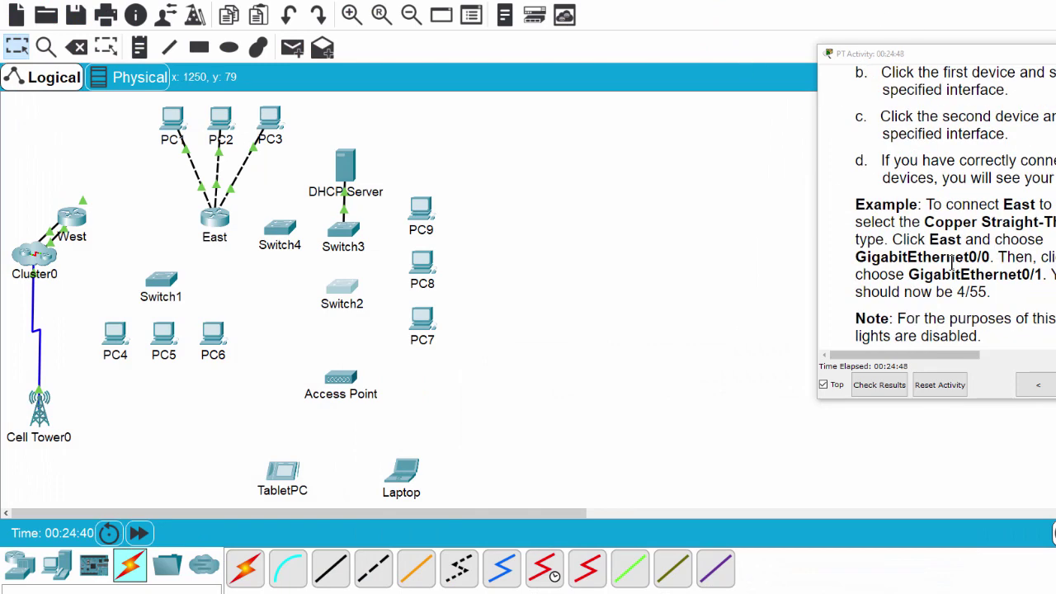
left_click(333, 567)
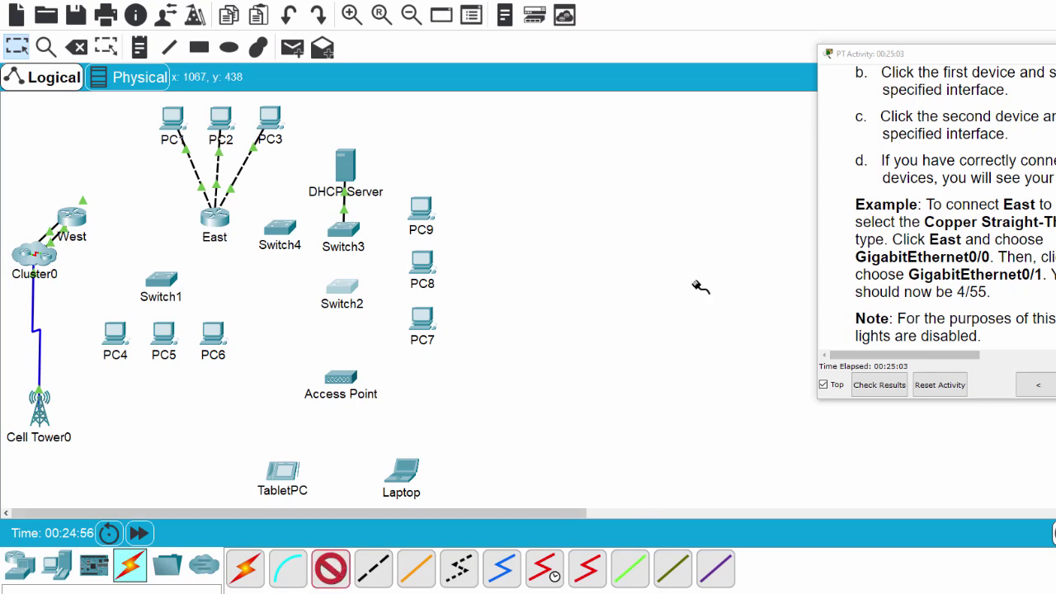
left_click(219, 226)
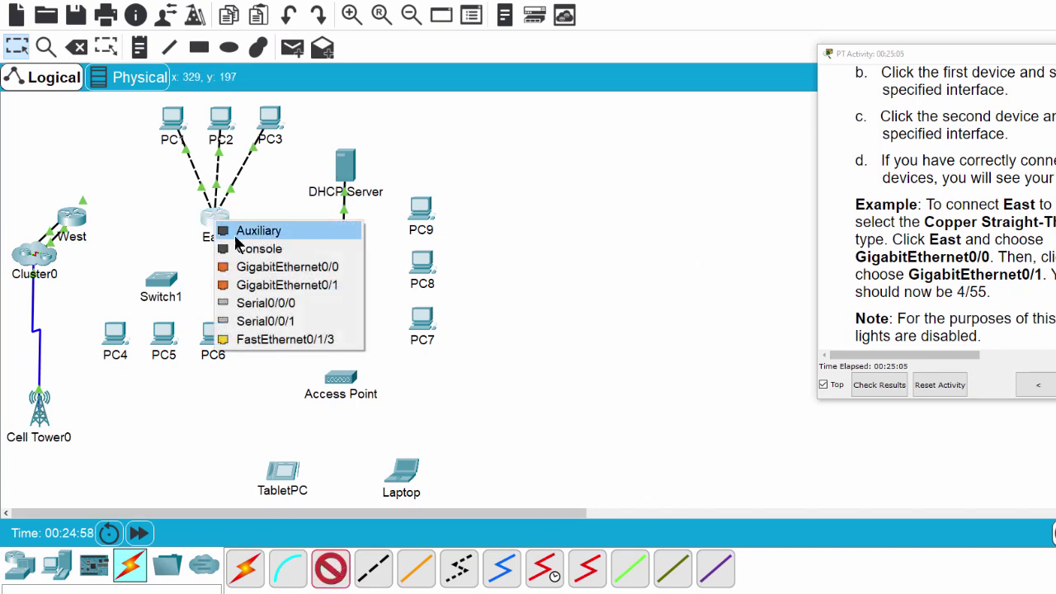
left_click(316, 267)
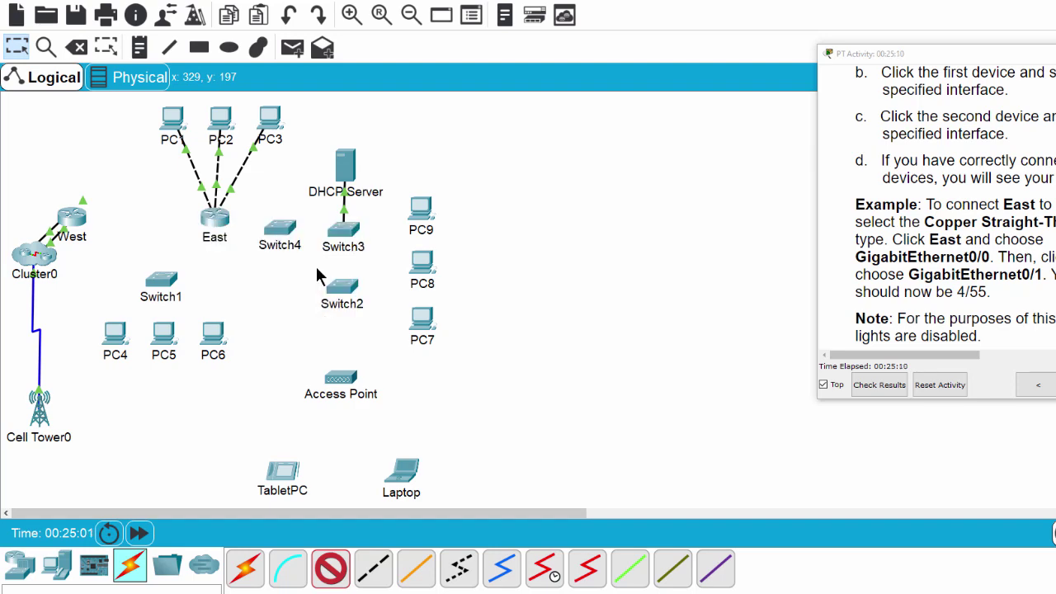
left_click(171, 282)
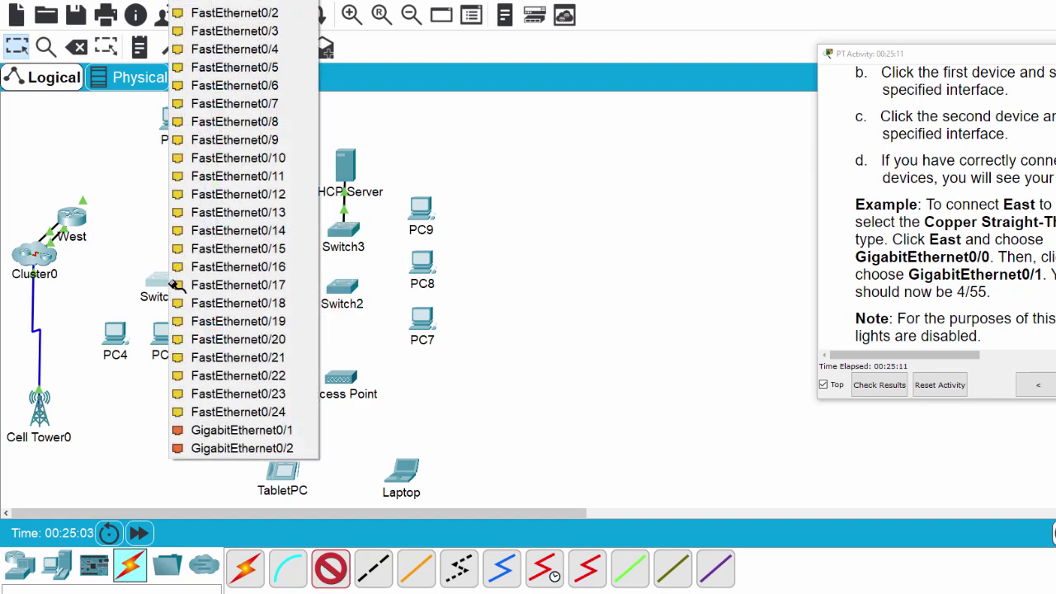
left_click(289, 434)
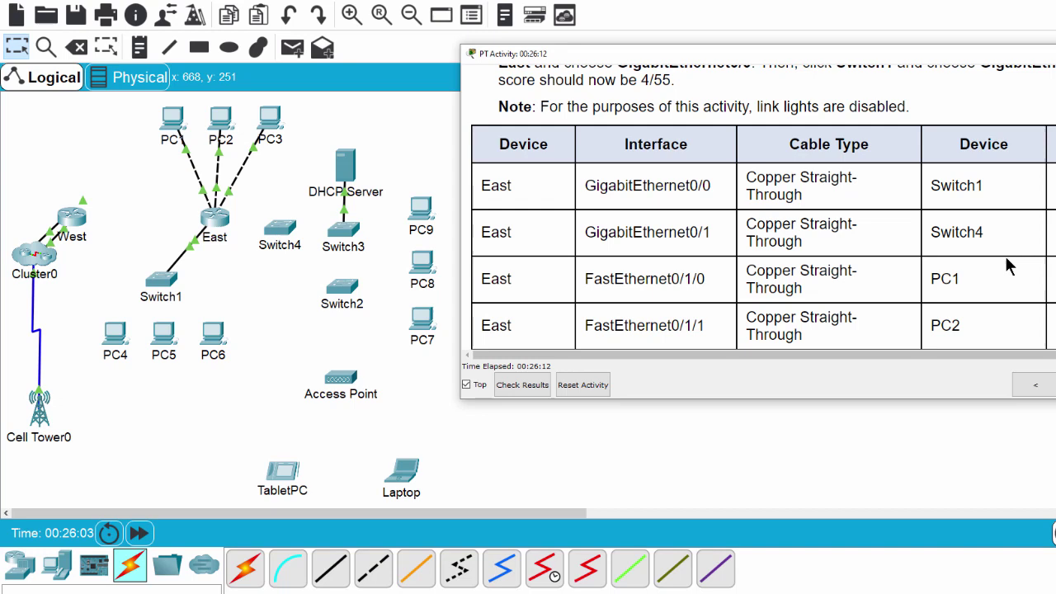
- Cable East GigabitEthernet0/1 to Switch4 GigabitEthernet0/1 with a copper straight-through cable
scroll(999, 359, "right", 2)
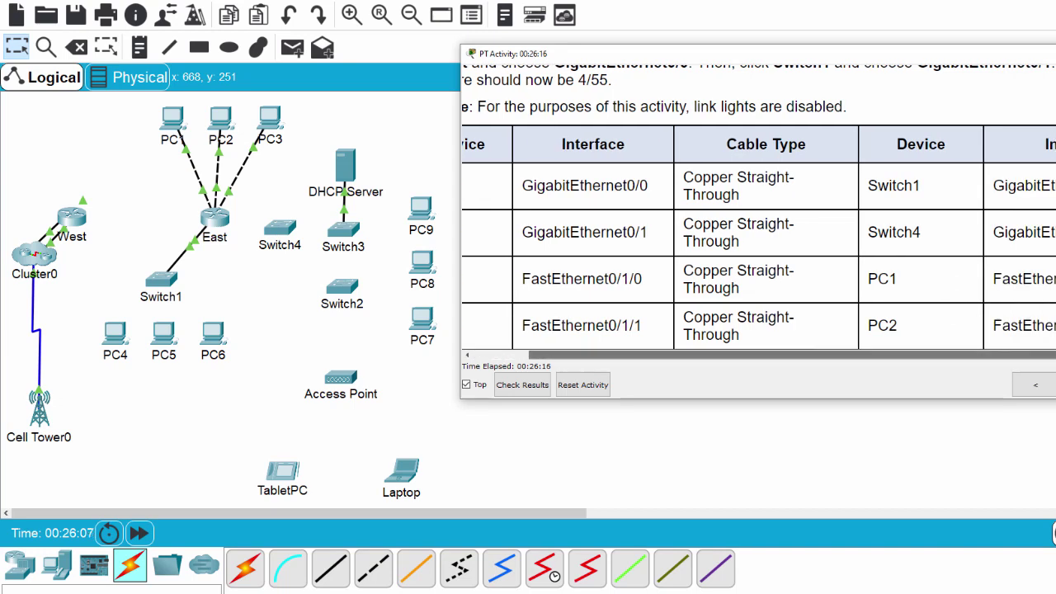
scroll(949, 362, "left", 2)
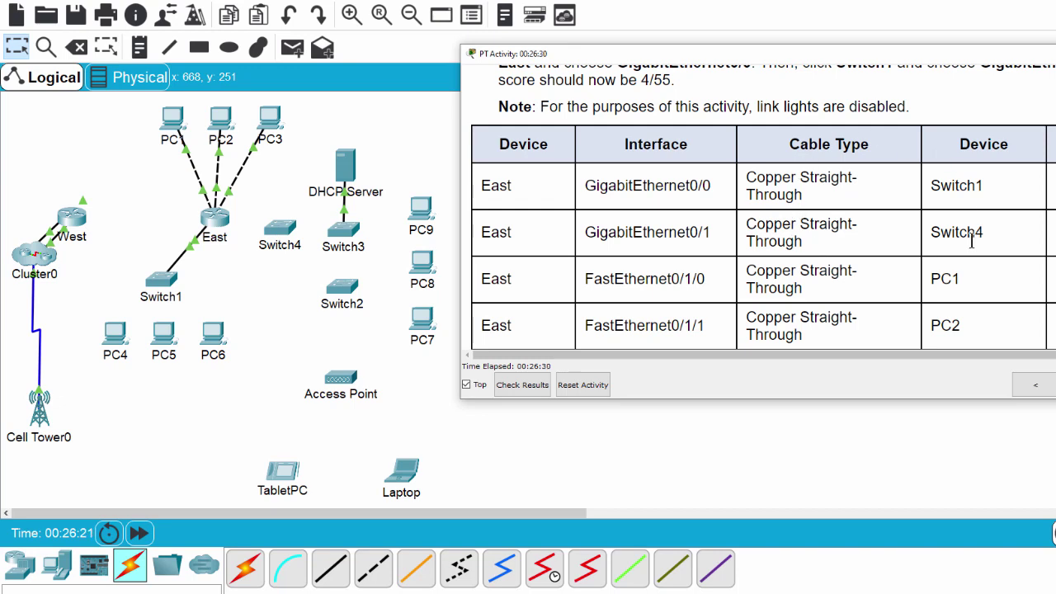
left_click_drag(977, 363, 1031, 362)
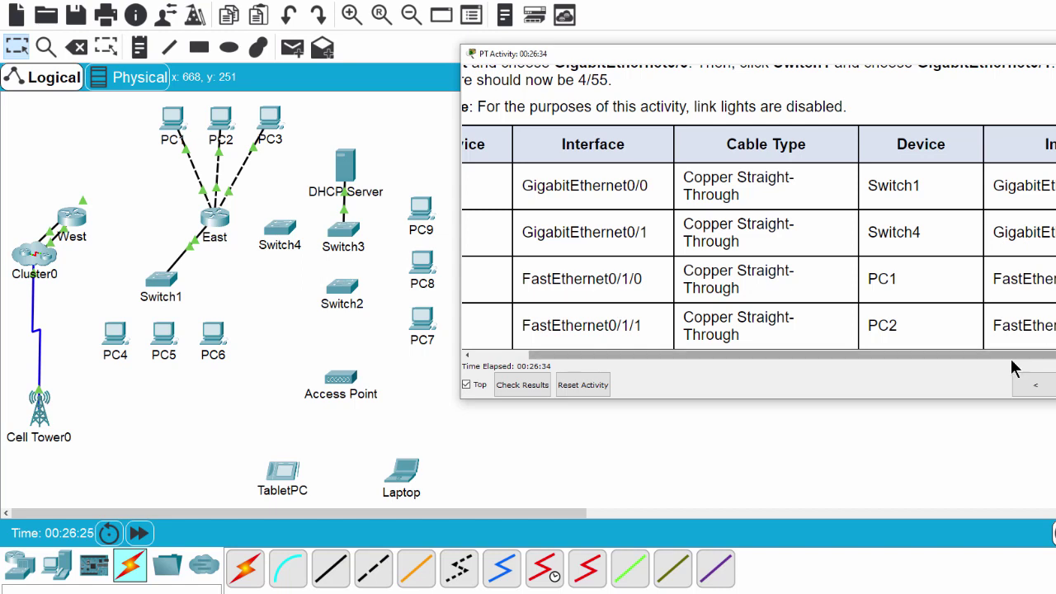
left_click_drag(990, 366, 960, 367)
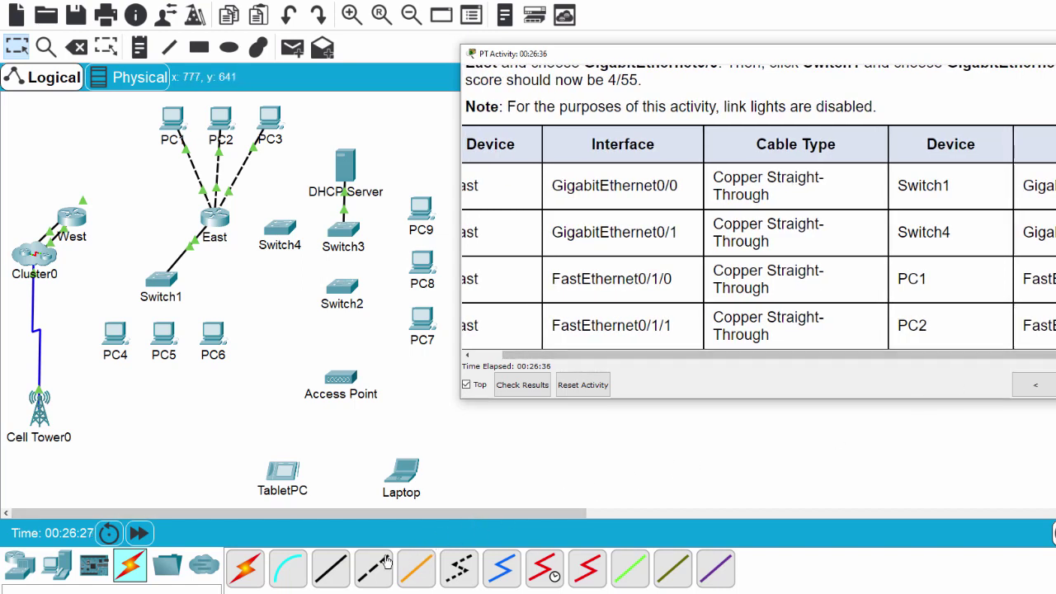
left_click(331, 569)
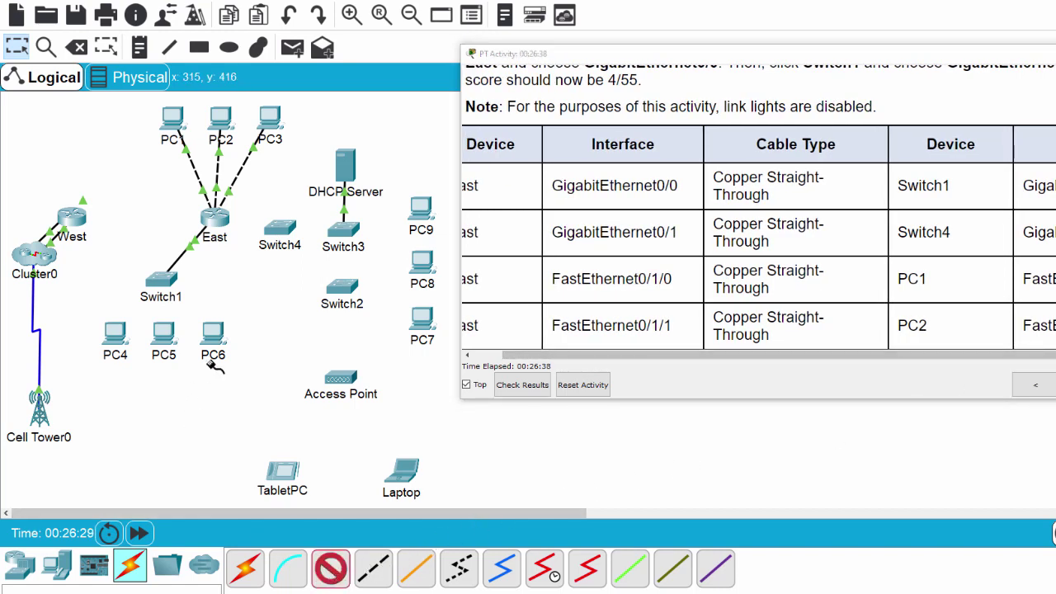
left_click(220, 227)
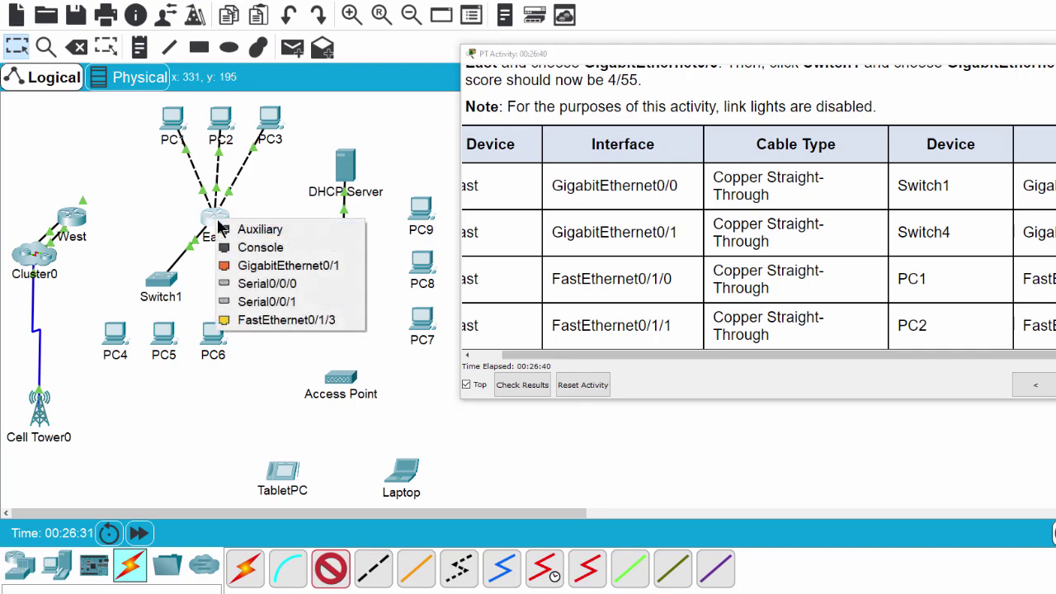
left_click(272, 265)
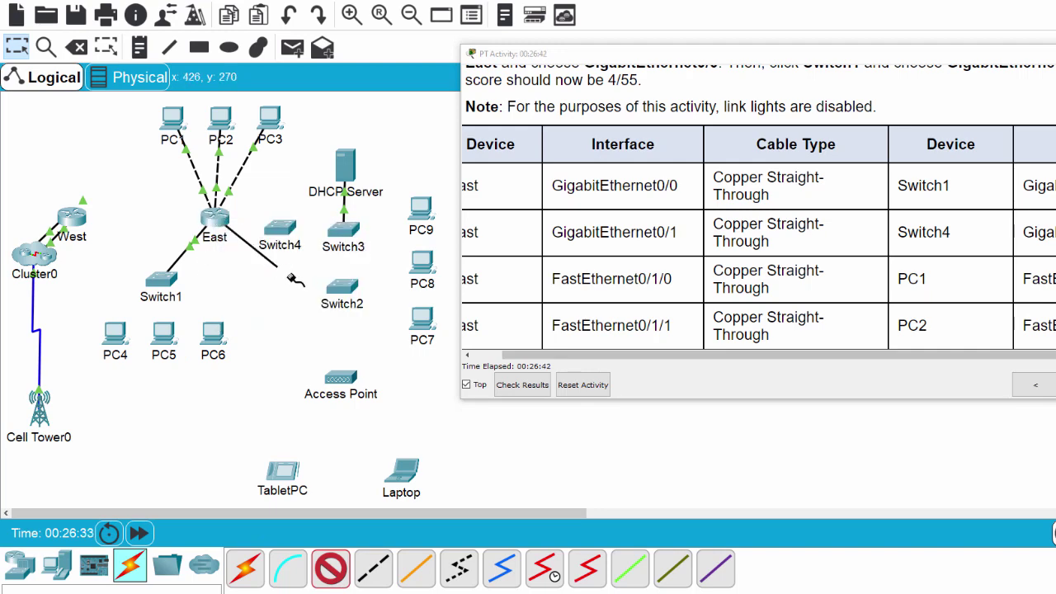
left_click(280, 235)
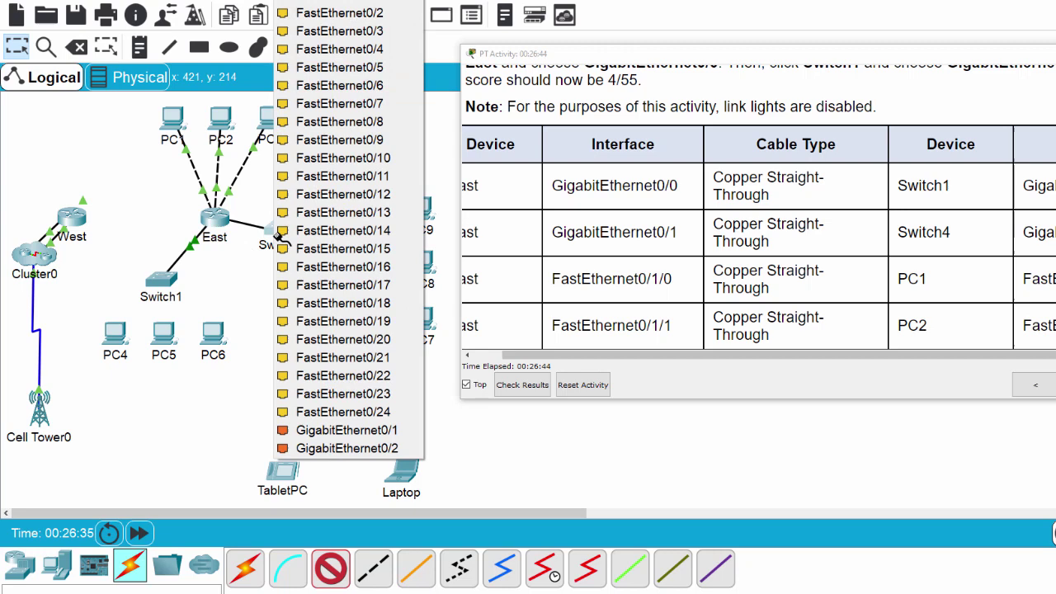
left_click(373, 431)
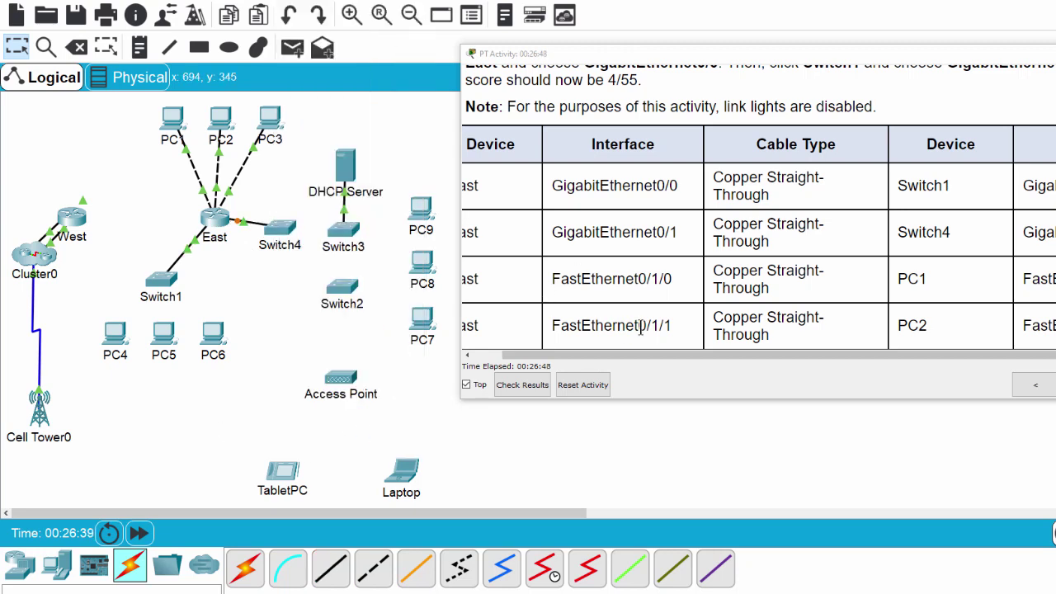
- Scroll the activity instructions forward to Part 4: Check Connectivity
scroll(654, 358, "left", 3)
scroll(631, 302, "down", 3)
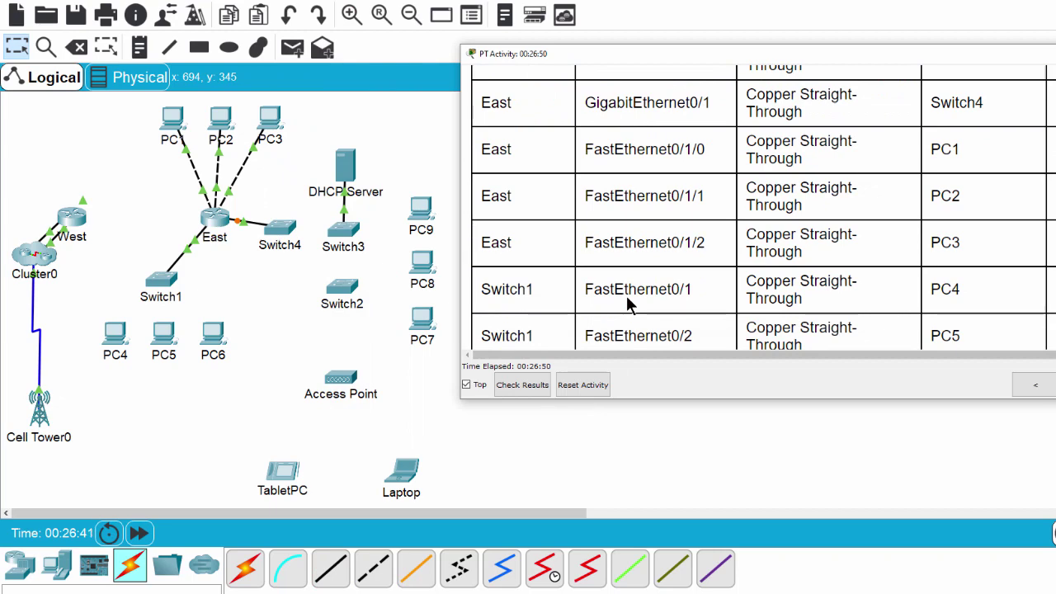
scroll(627, 305, "down", 1)
scroll(627, 299, "up", 1)
scroll(618, 289, "up", 2)
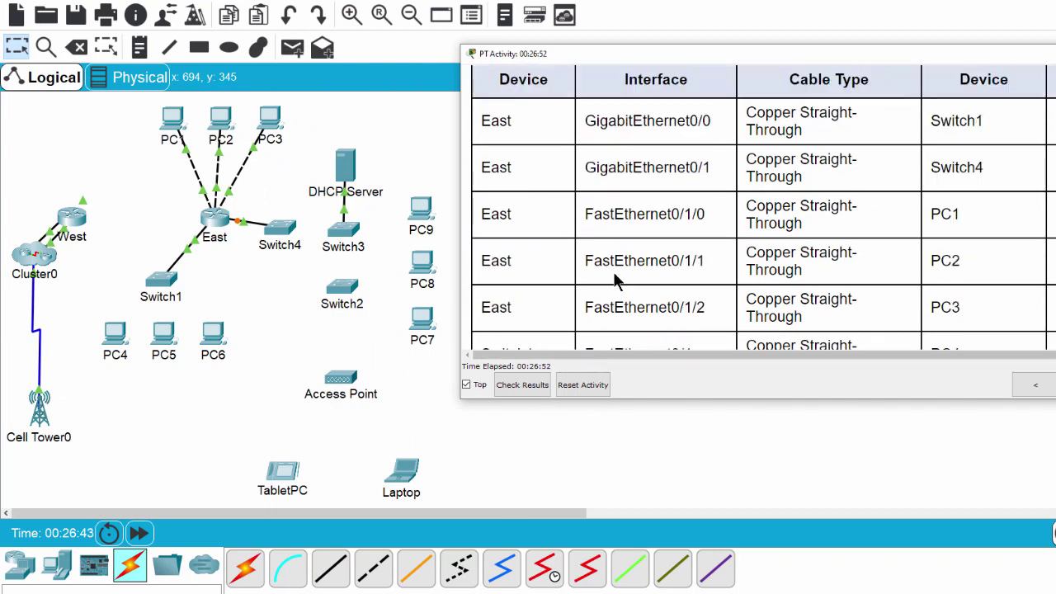
scroll(507, 207, "up", 3)
scroll(639, 268, "down", 4)
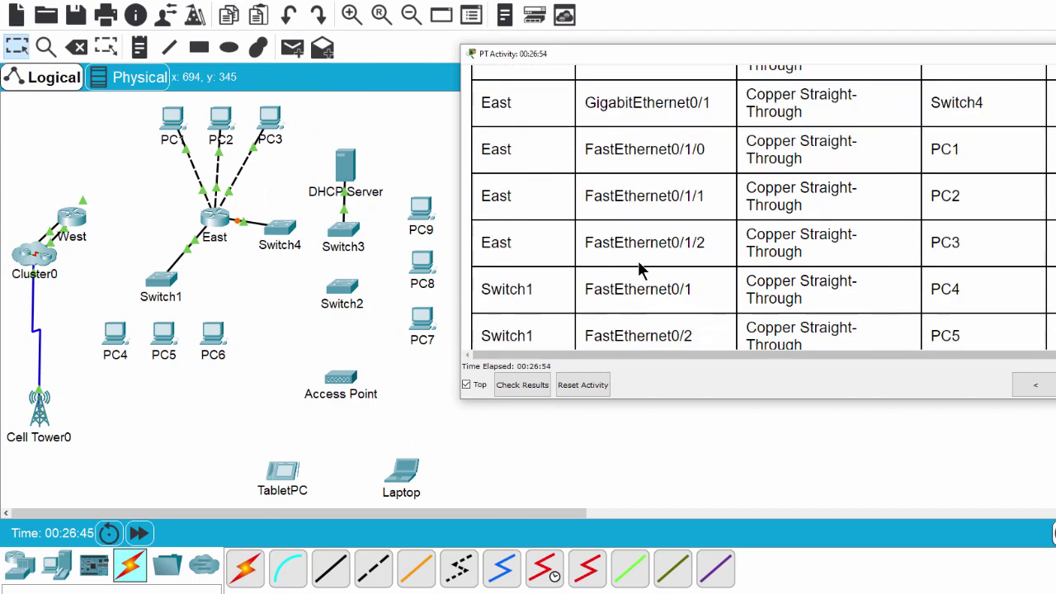
scroll(626, 231, "down", 10)
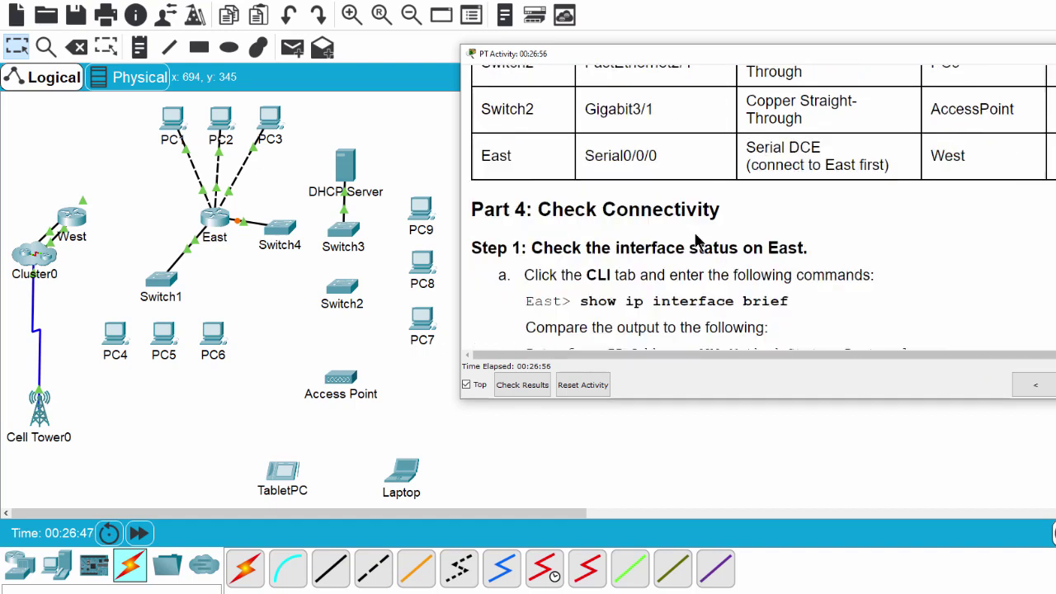
scroll(695, 239, "down", 1)
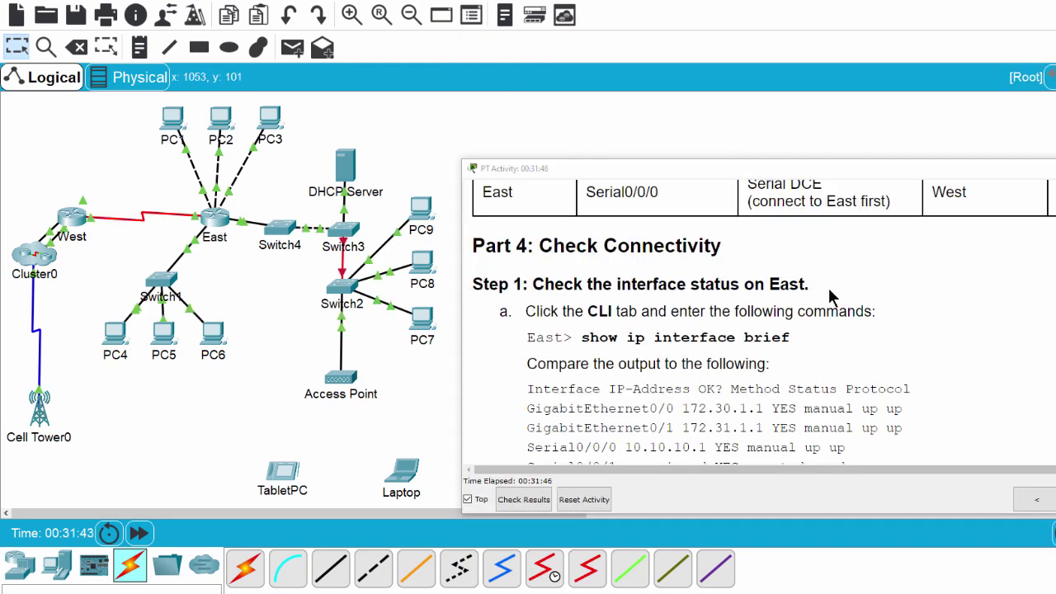
- On East's CLI, enter privileged mode with EN and run SHO IP INT BRI
left_click(214, 221)
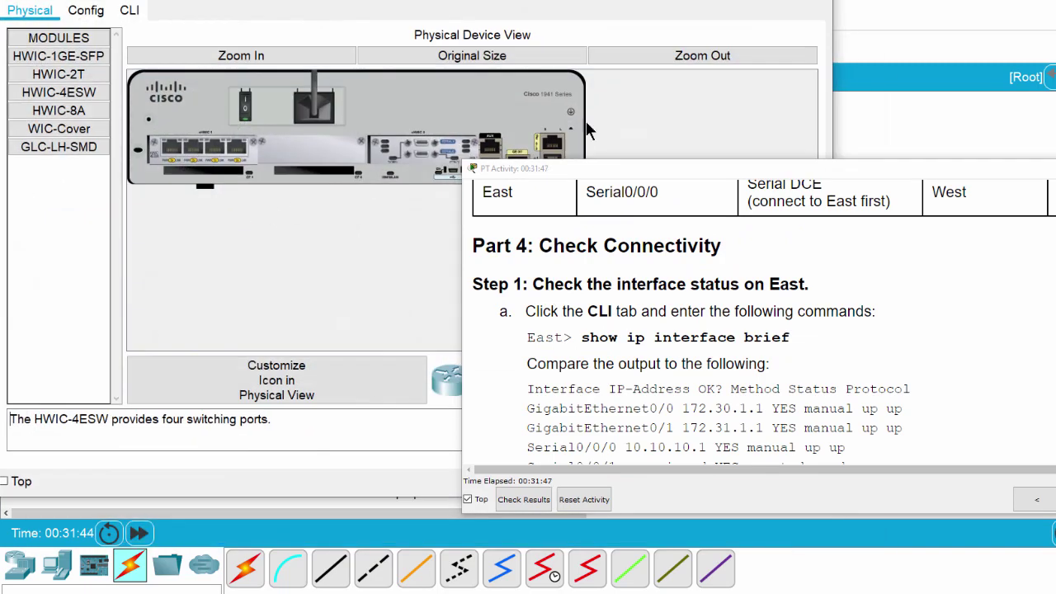
left_click(130, 11)
left_click_drag(818, 170, 1036, 0)
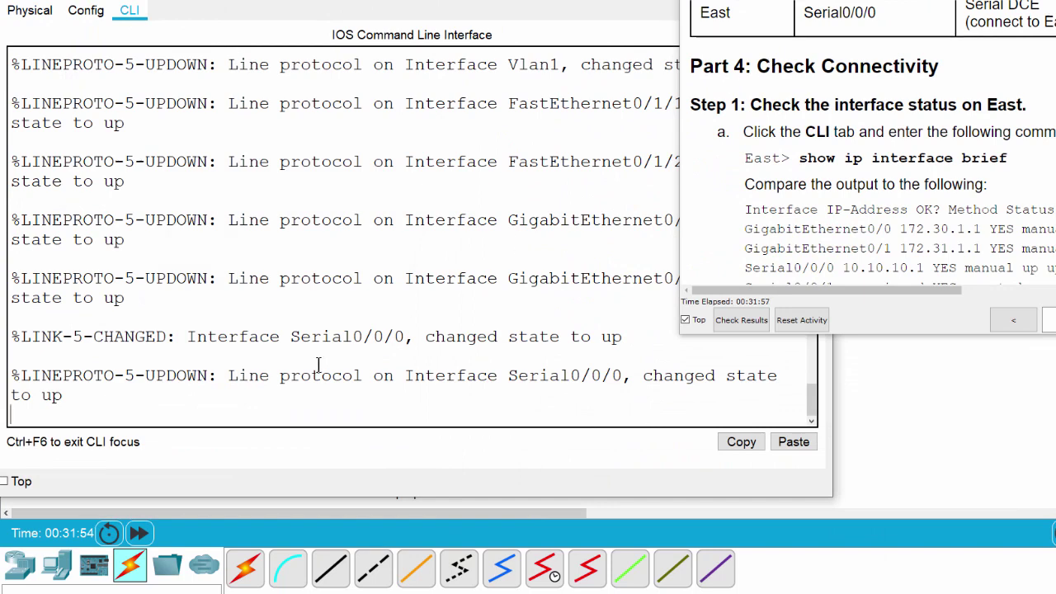
left_click(276, 410)
key("Return")
type("East>E")
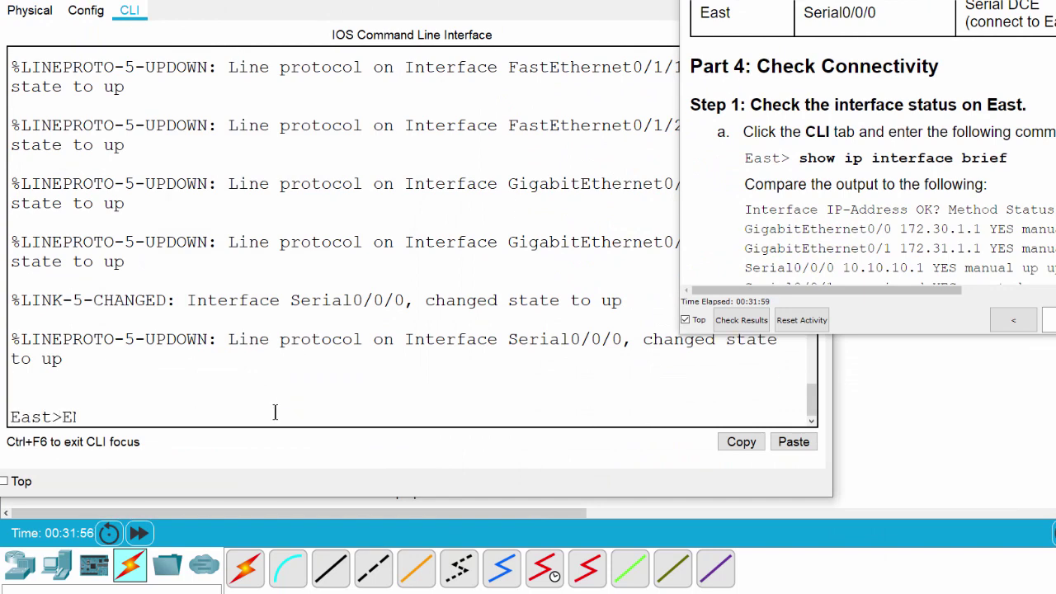
type("N")
key("Return")
type("SHO IP")
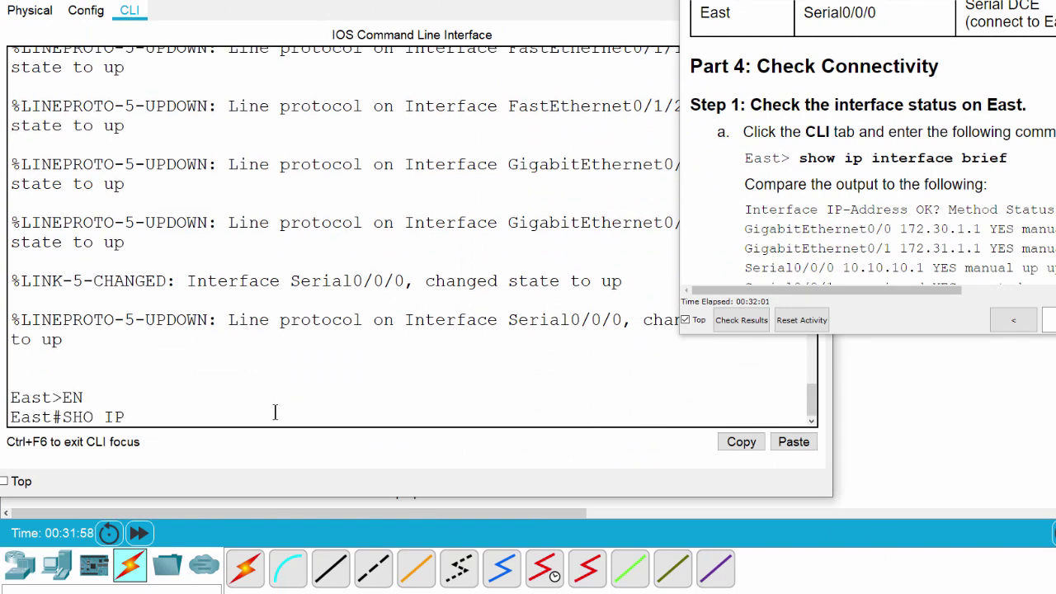
type(" INT BRI")
key("Return")
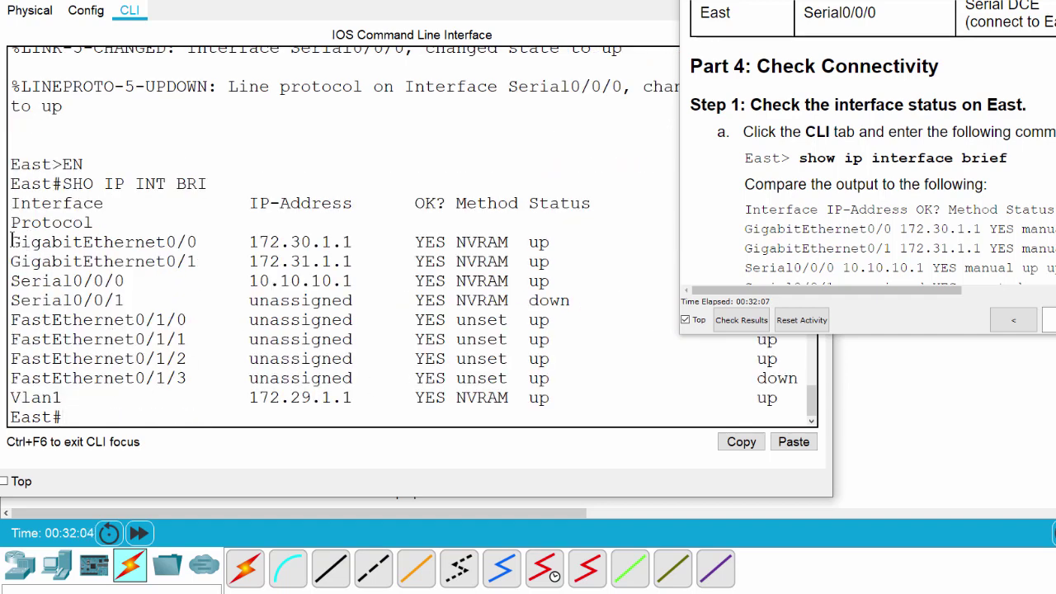
- Highlight the GigabitEthernet, Serial and FastEthernet rows to compare against the lab sheet
left_click_drag(14, 239, 194, 376)
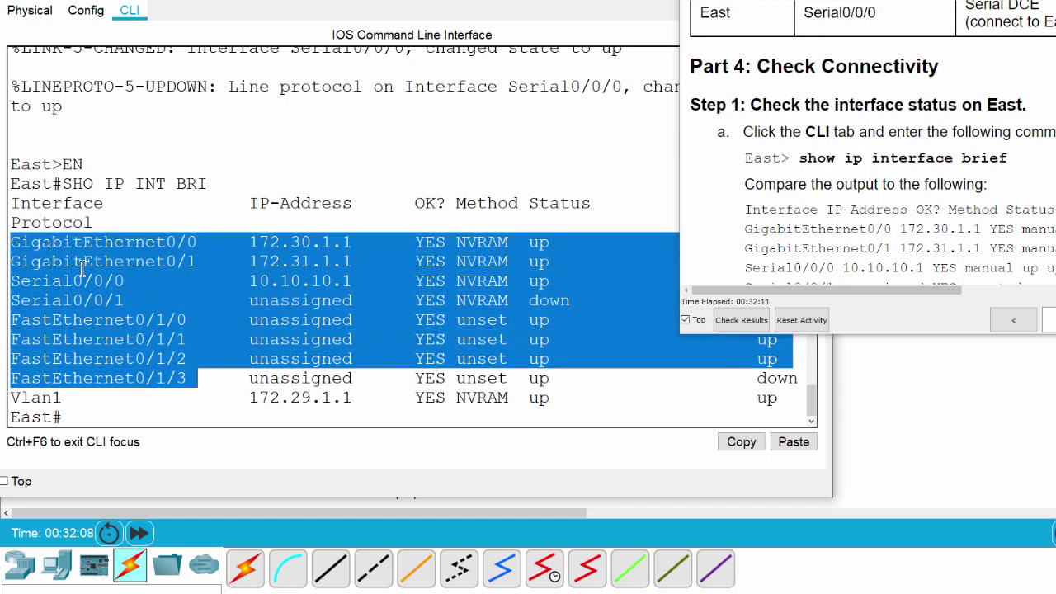
left_click(20, 244)
left_click_drag(20, 241, 211, 261)
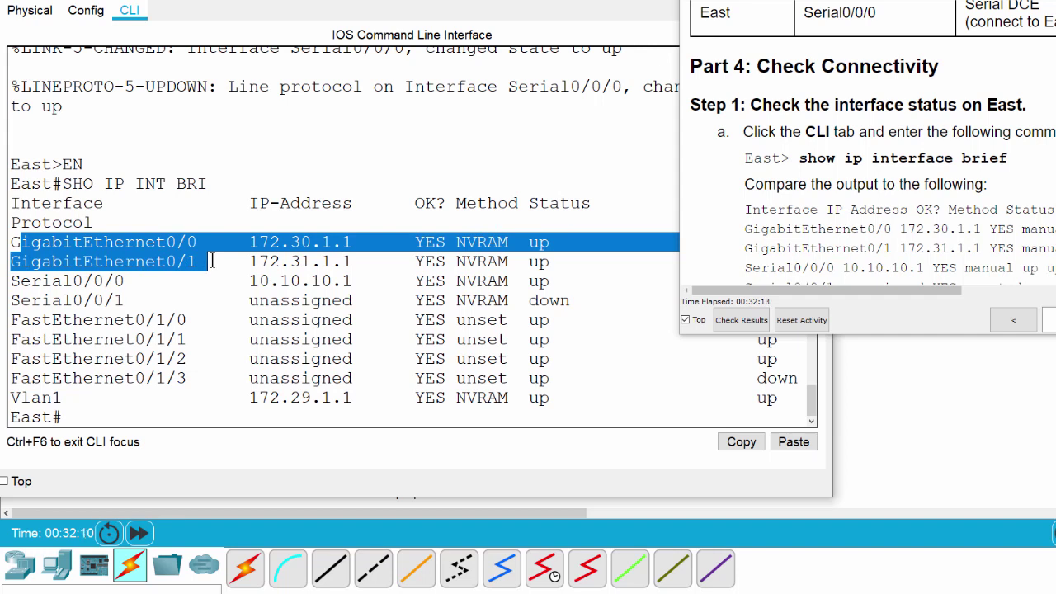
left_click_drag(12, 282, 139, 300)
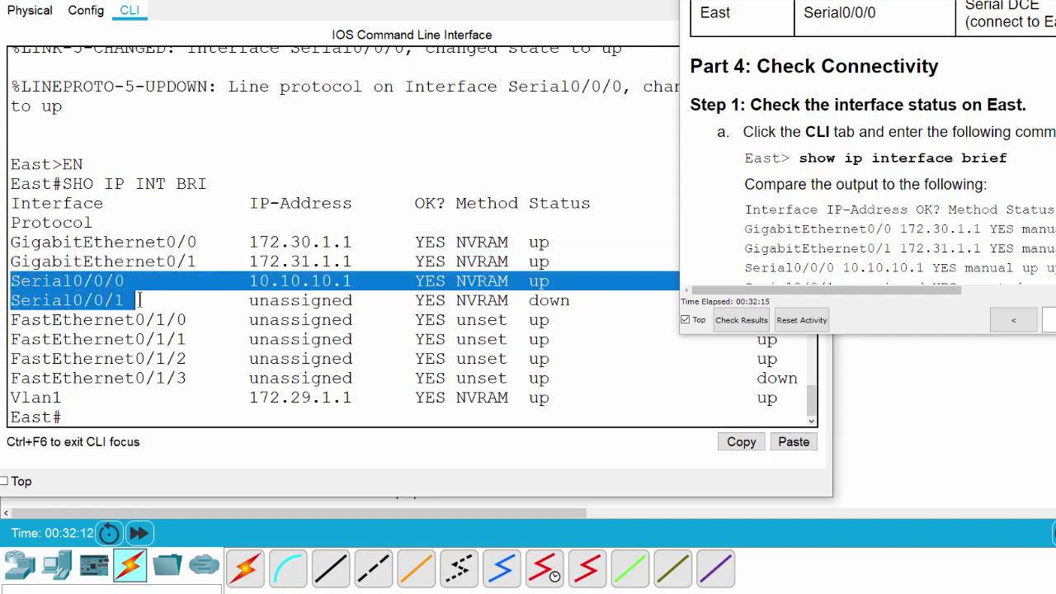
left_click_drag(13, 321, 594, 378)
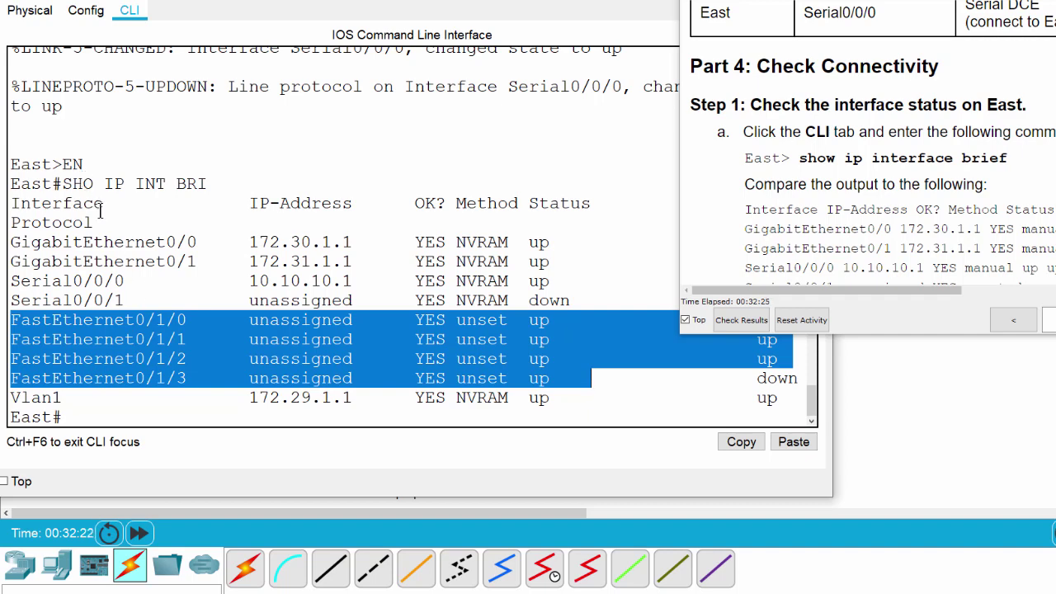
left_click(83, 413)
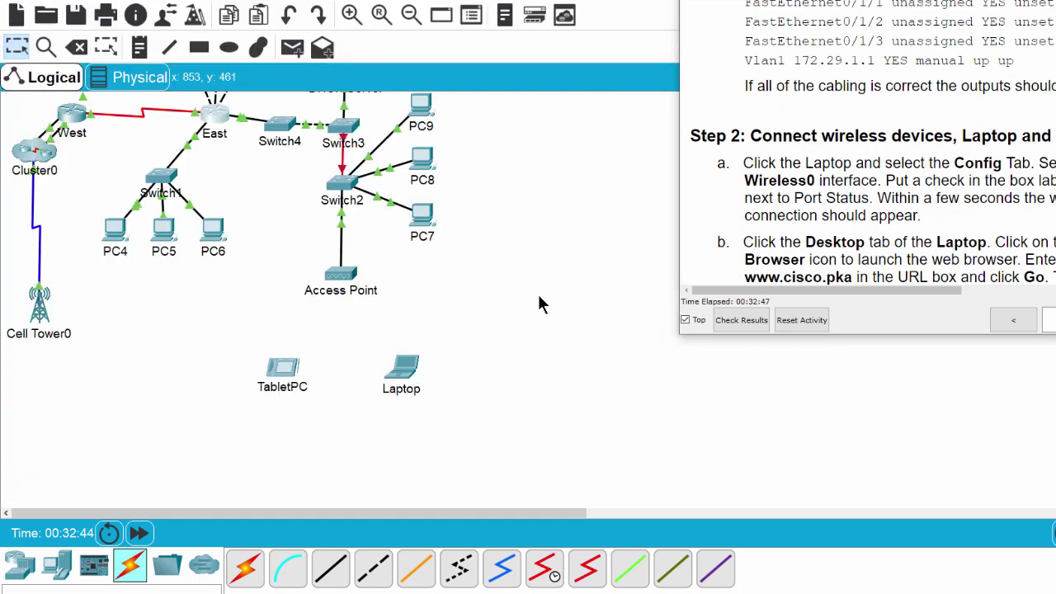
- Open the Laptop's window and inspect its side-slot module in the physical view
left_click(406, 373)
left_click_drag(598, 92, 320, 11)
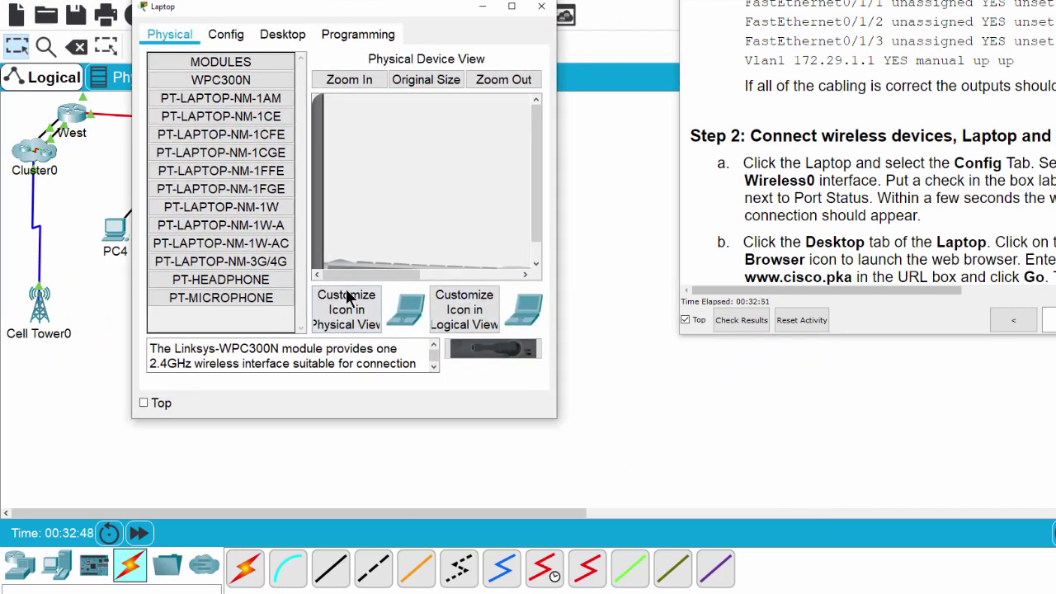
left_click_drag(535, 176, 532, 276)
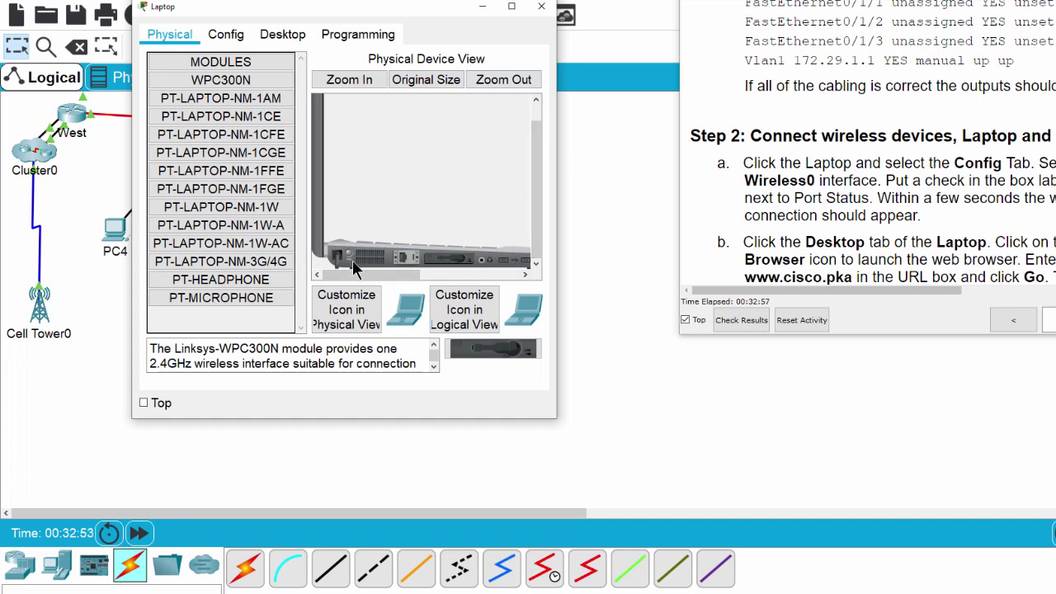
left_click_drag(449, 268, 393, 257)
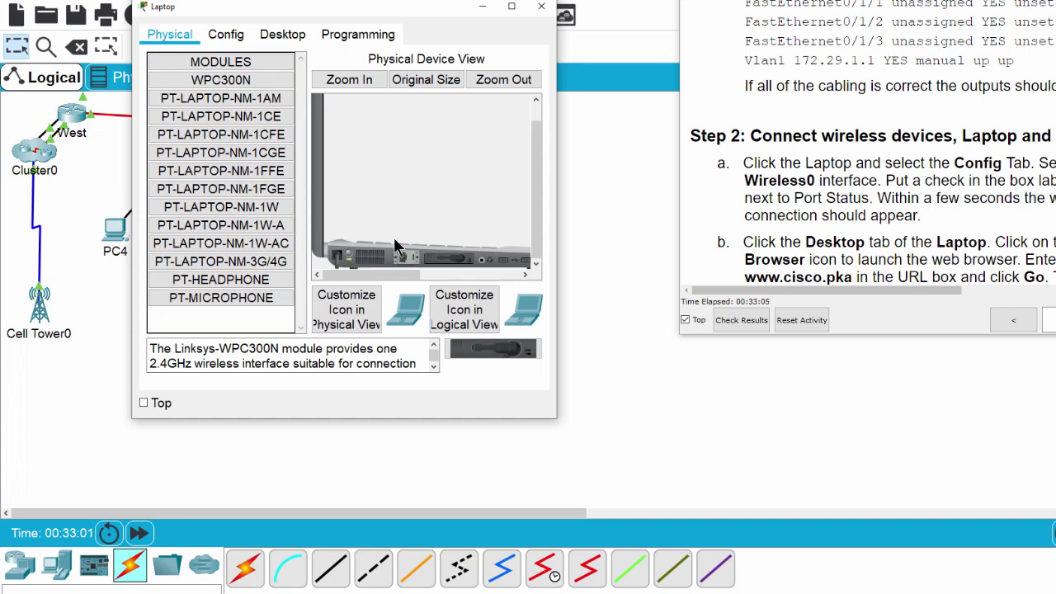
- In the Laptop's Config, set Wireless0 Port Status to On
left_click(233, 34)
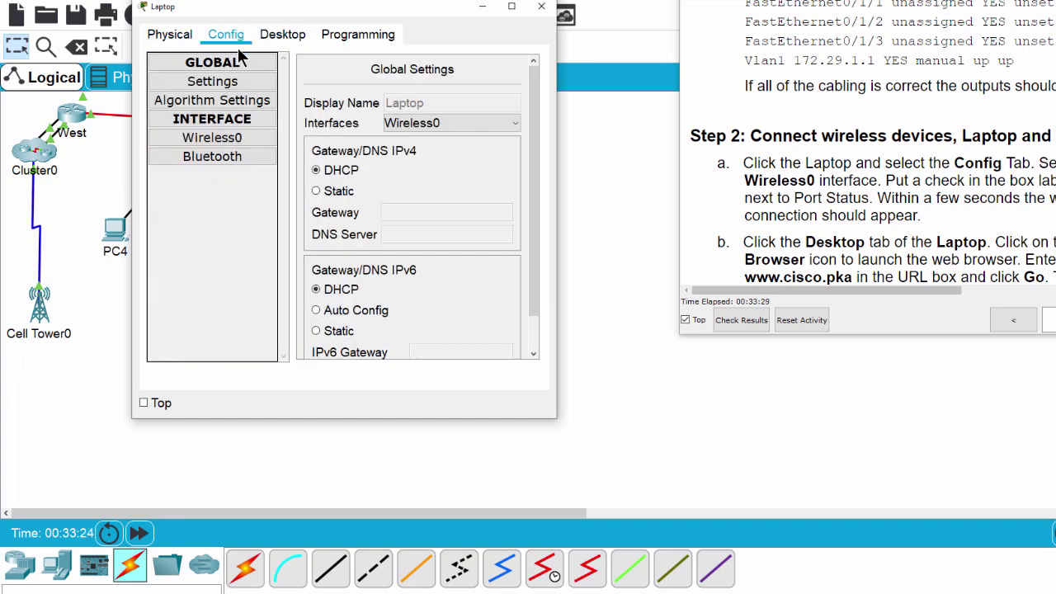
left_click(235, 138)
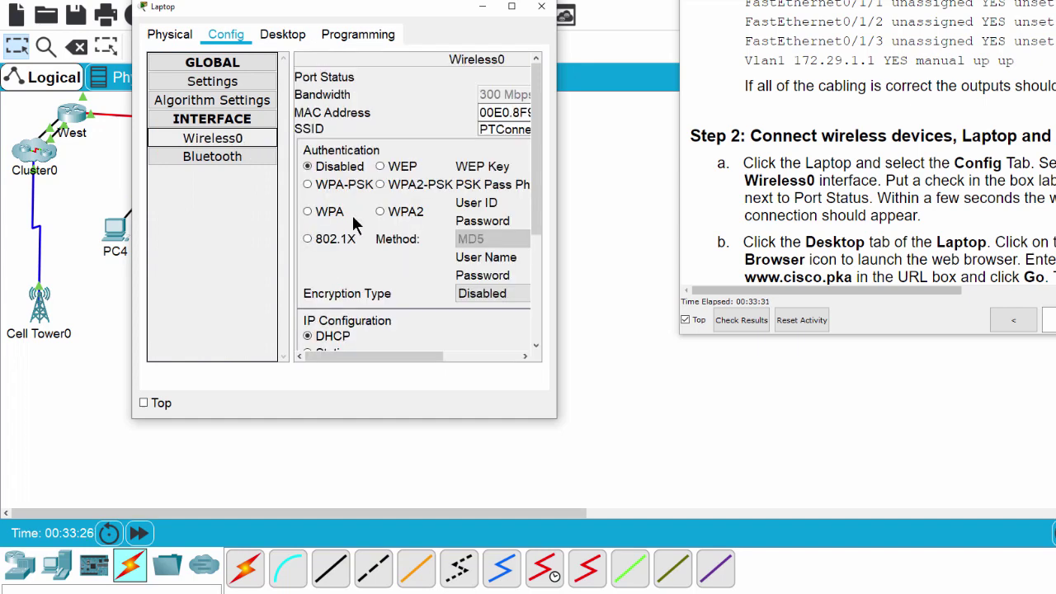
left_click_drag(559, 222, 784, 221)
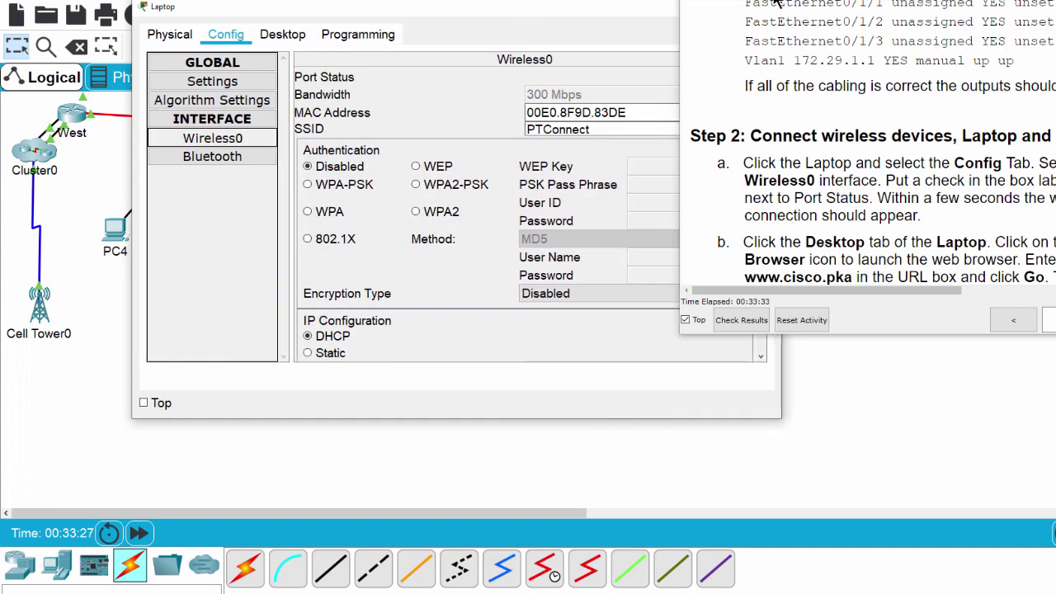
left_click_drag(856, 3, 972, 31)
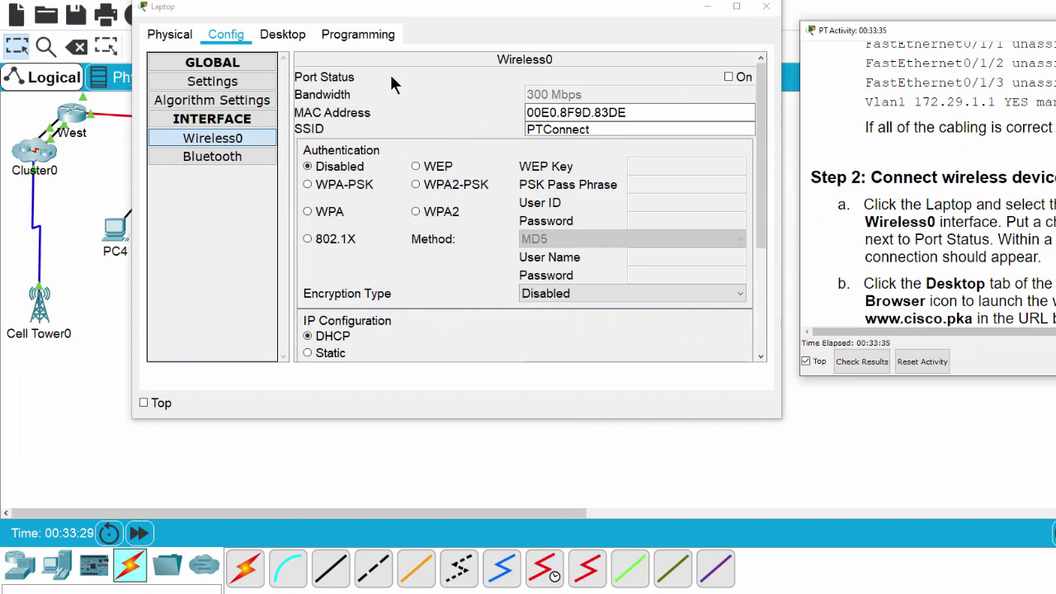
left_click(728, 76)
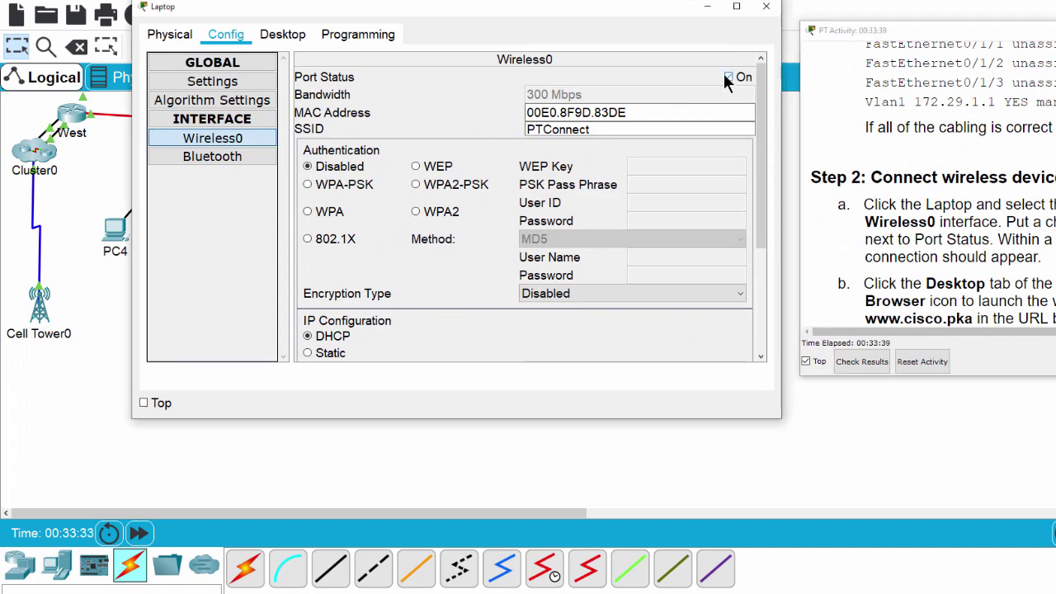
left_click_drag(642, 9, 499, 419)
- Turn on TabletPC's Wireless0 port in Config, then close its window
left_click(287, 381)
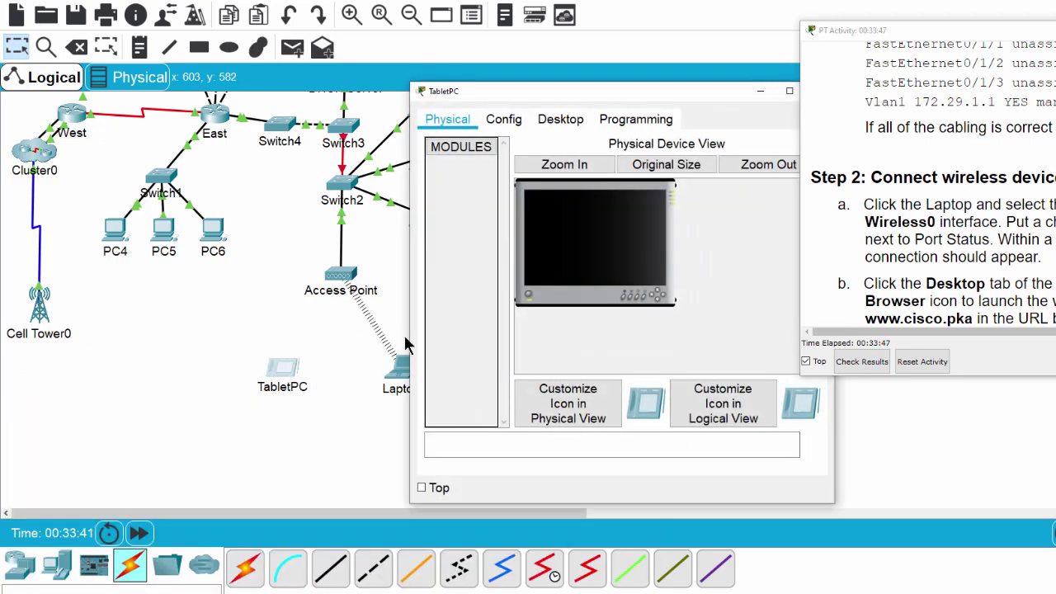
left_click_drag(652, 101, 425, 77)
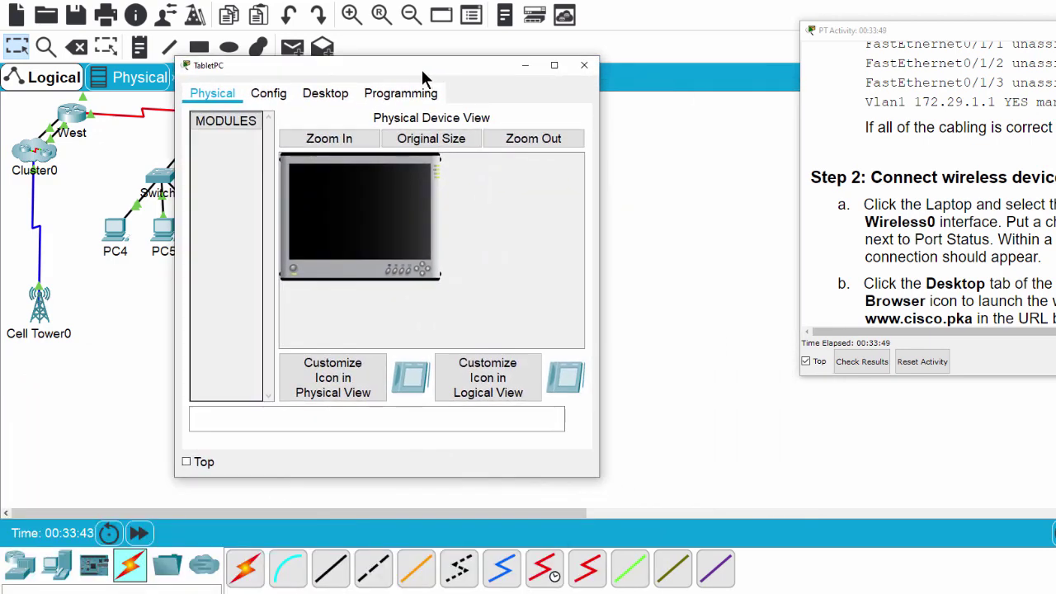
left_click(291, 93)
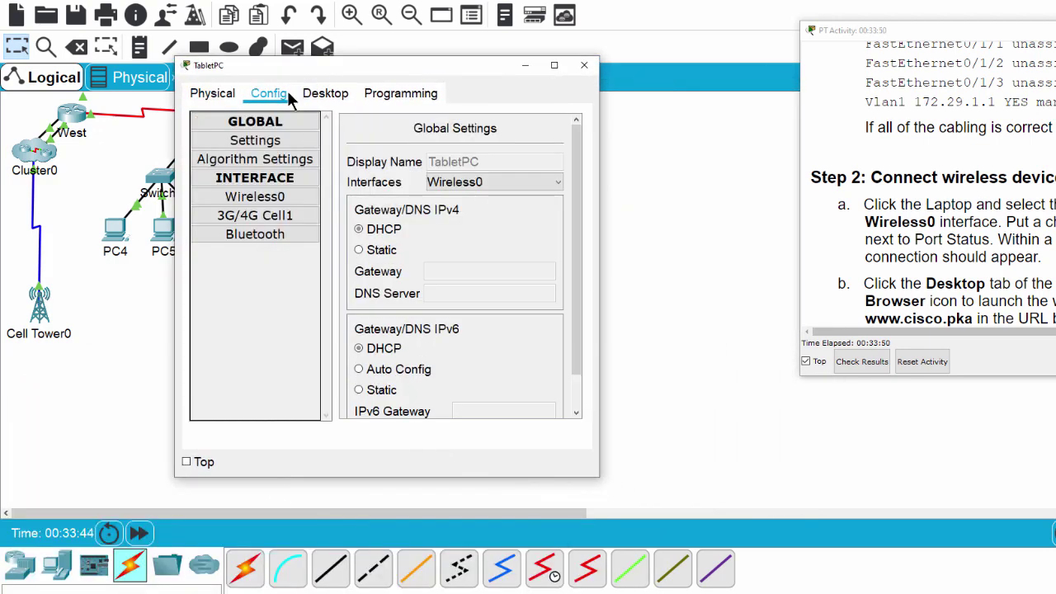
left_click(288, 202)
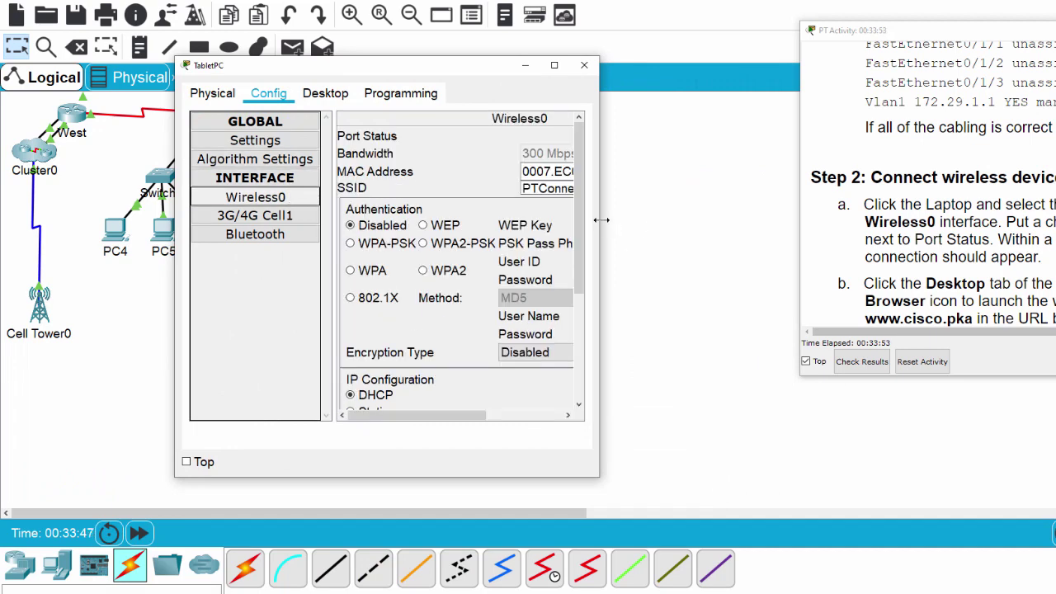
left_click_drag(601, 220, 825, 221)
left_click(771, 136)
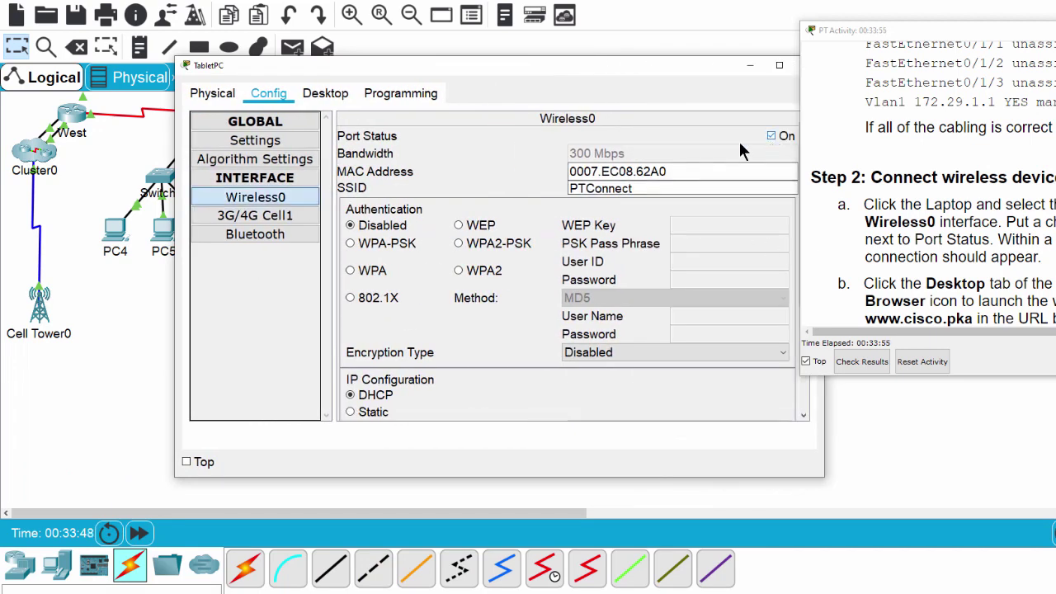
left_click_drag(637, 67, 451, 61)
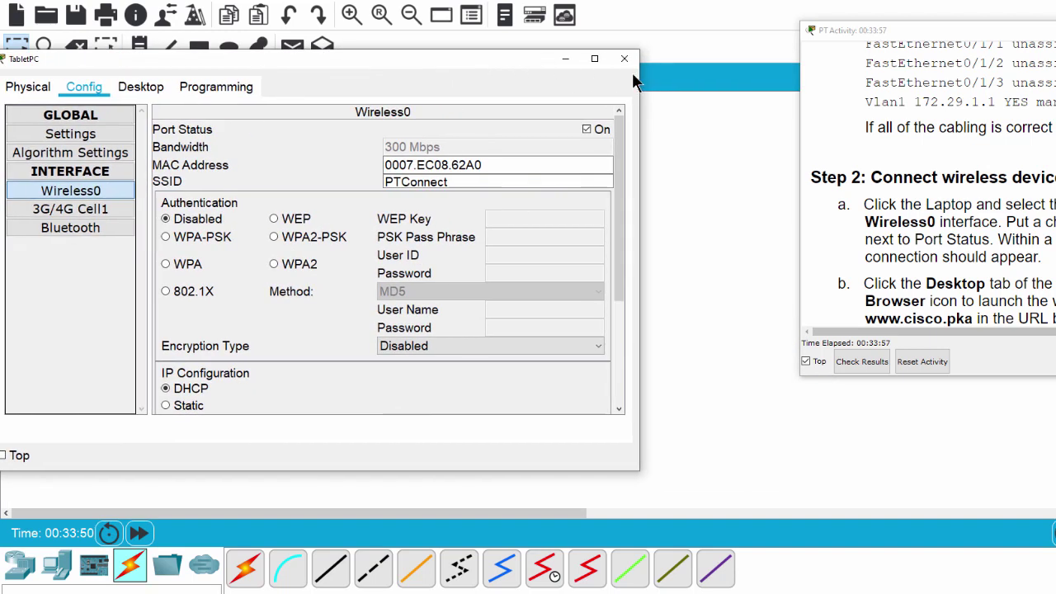
left_click(624, 58)
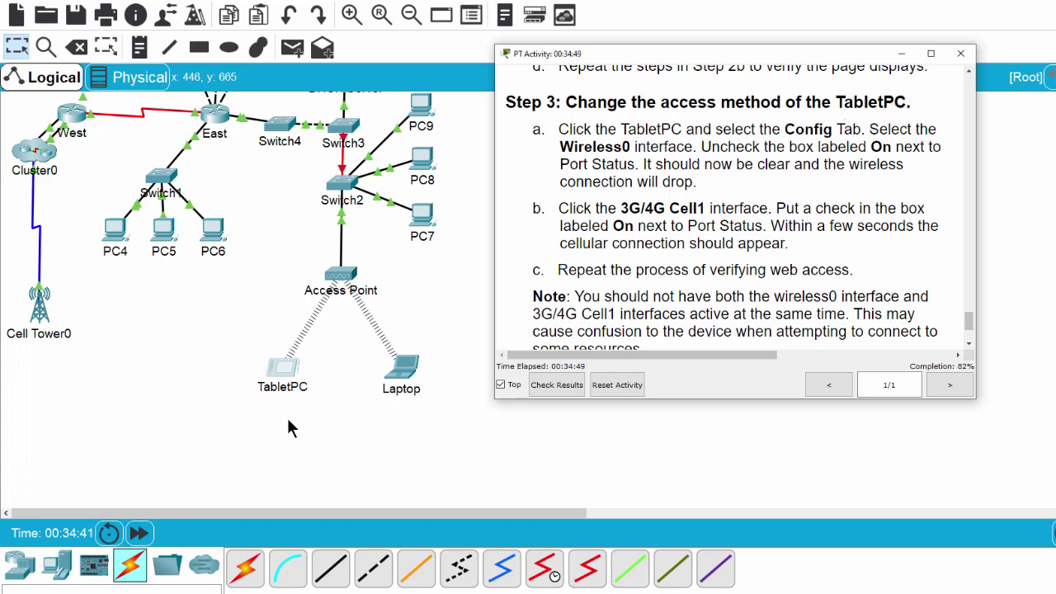
- Reopen TabletPC's Config full screen, moving from Wireless0 to the 3G/4G Cell1 interface
left_click(293, 382)
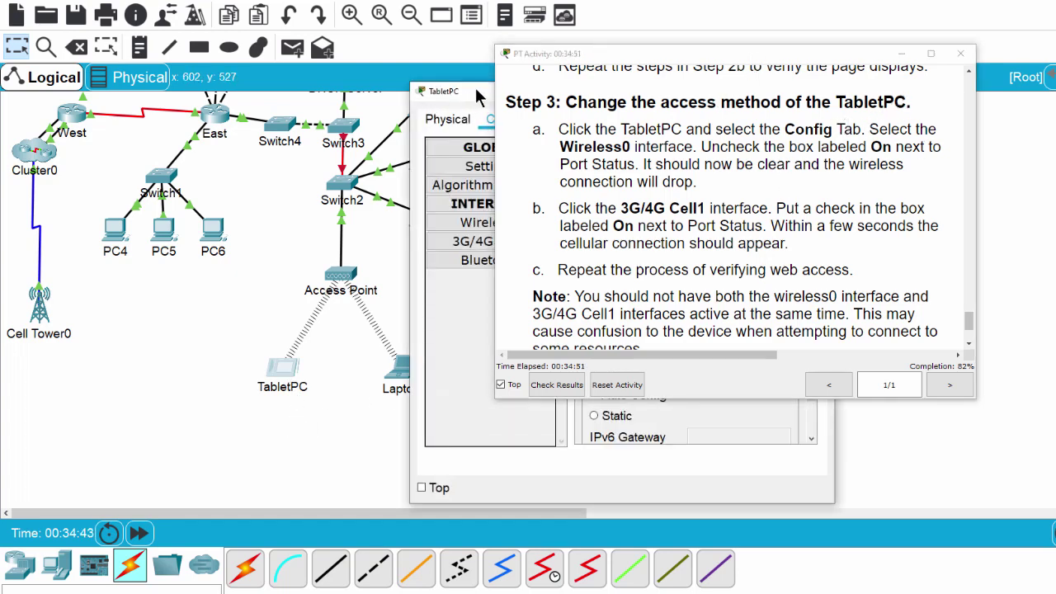
left_click_drag(481, 92, 129, 17)
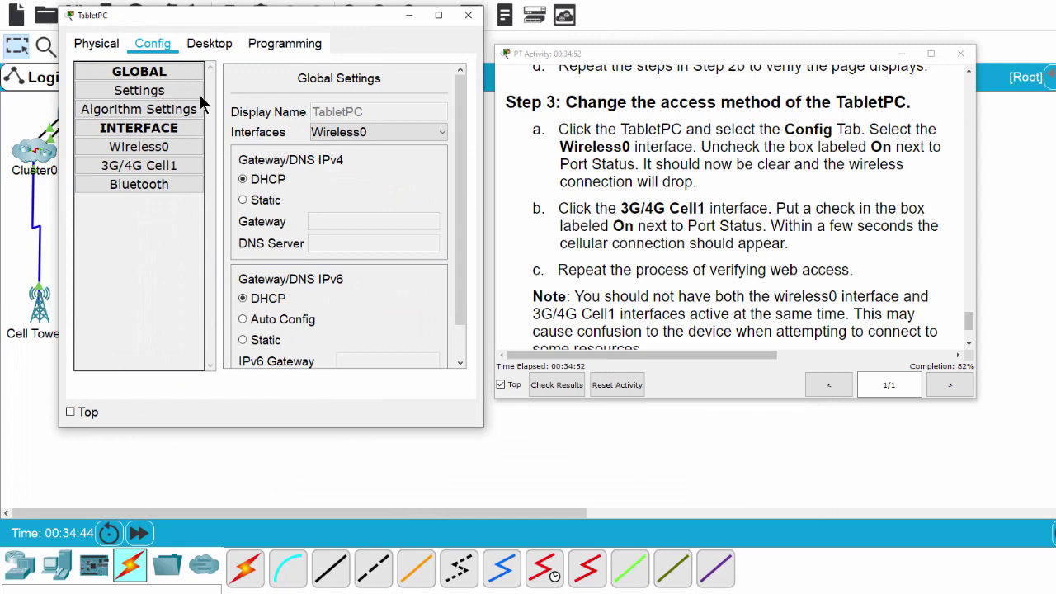
left_click(165, 150)
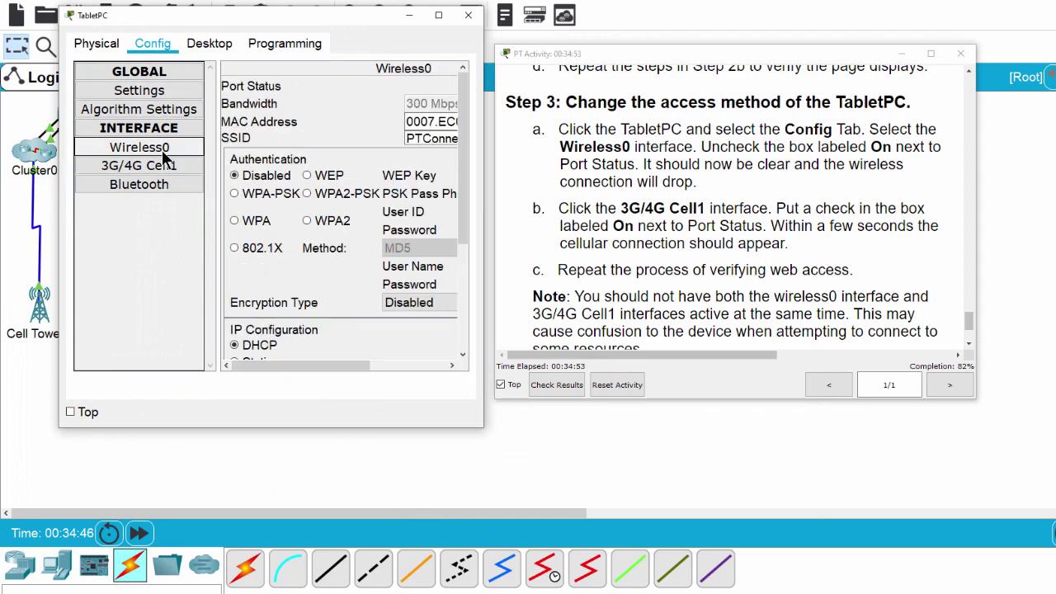
left_click(438, 15)
left_click(902, 55)
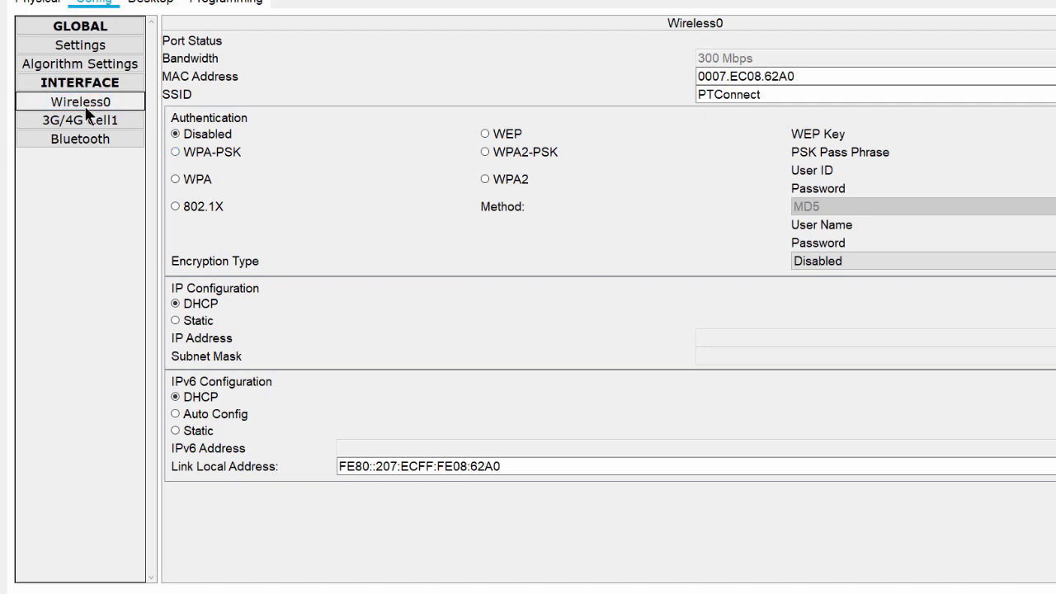
left_click(66, 120)
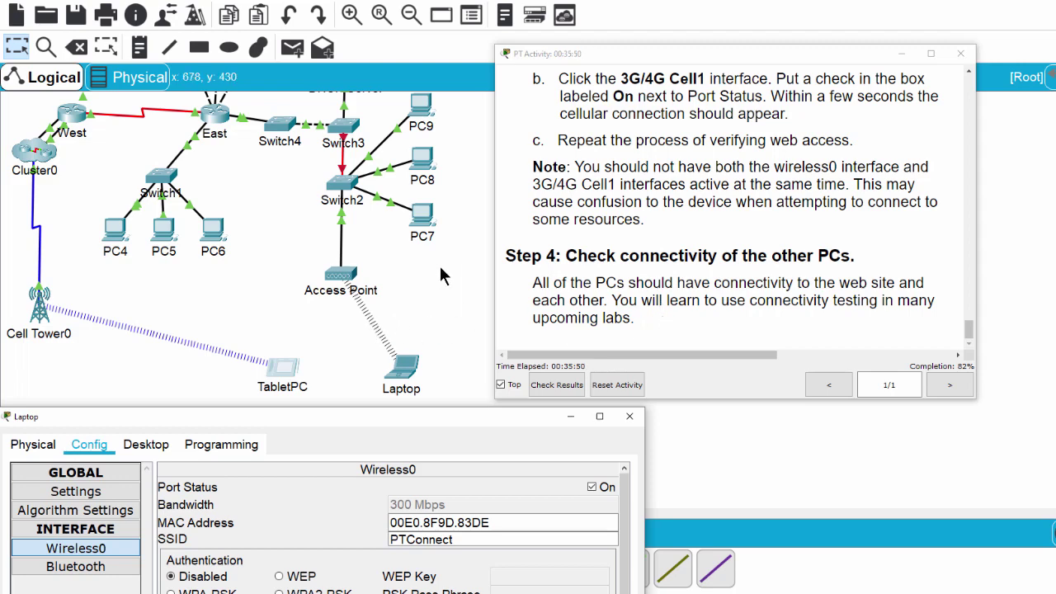
- Scroll the Logical workspace over the whole topology and send the Laptop window behind it
scroll(450, 280, "up", 3)
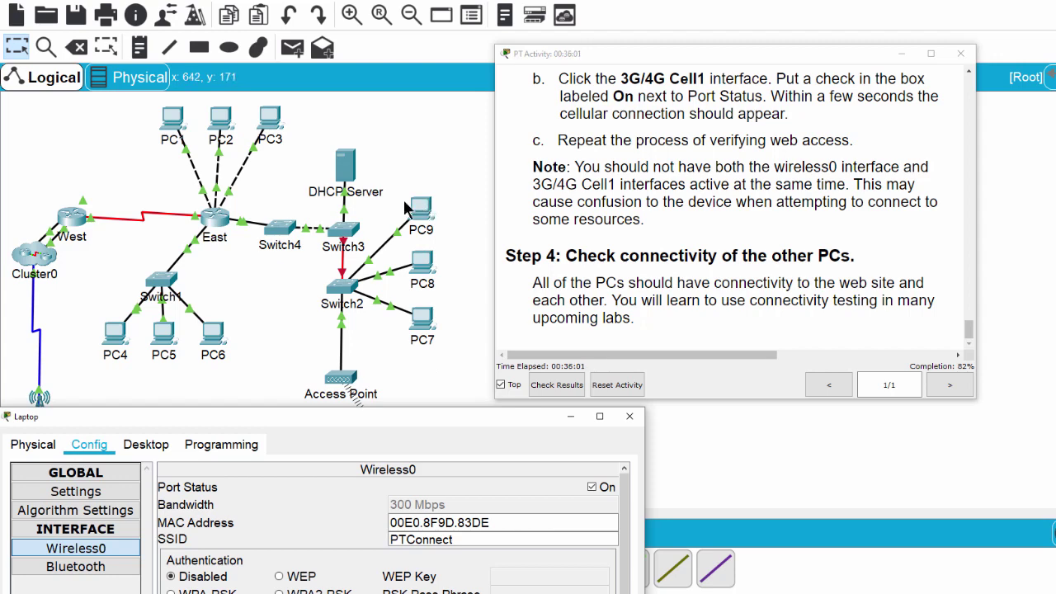
scroll(303, 334, "down", 3)
scroll(306, 330, "up", 3)
scroll(247, 326, "down", 3)
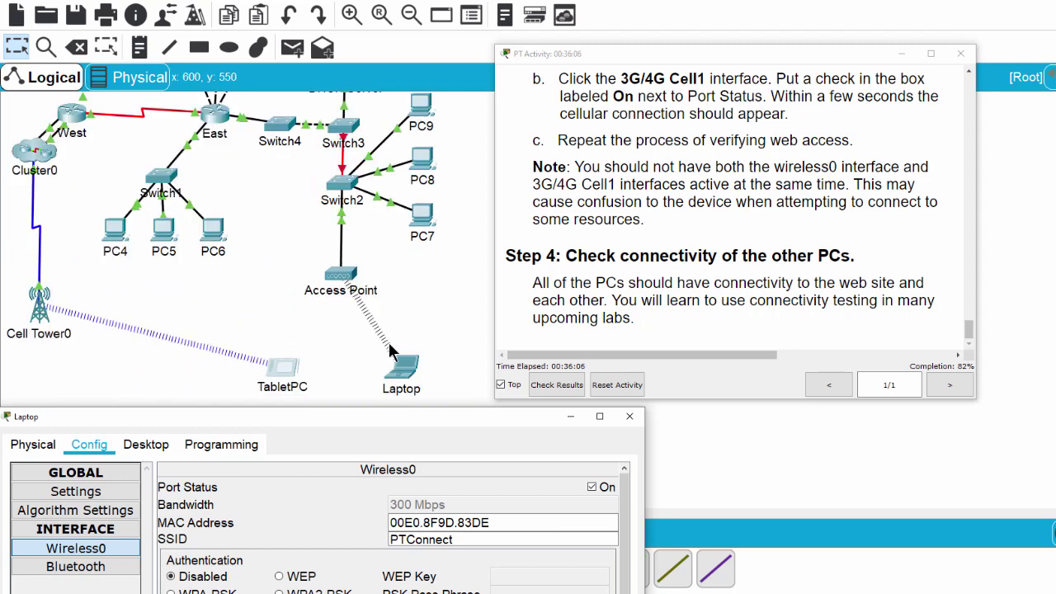
scroll(386, 343, "up", 3)
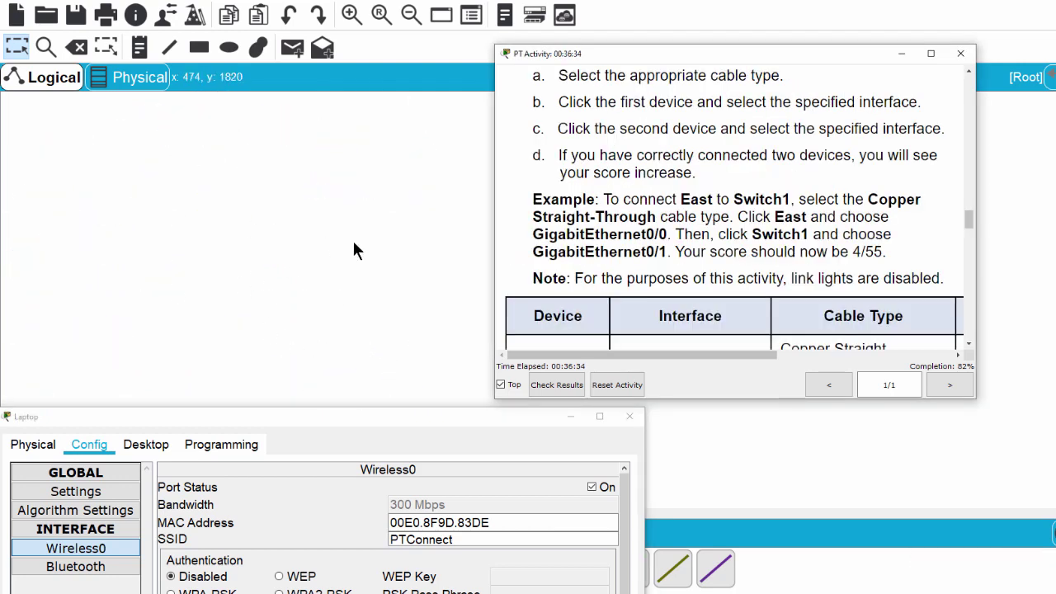
left_click(352, 247)
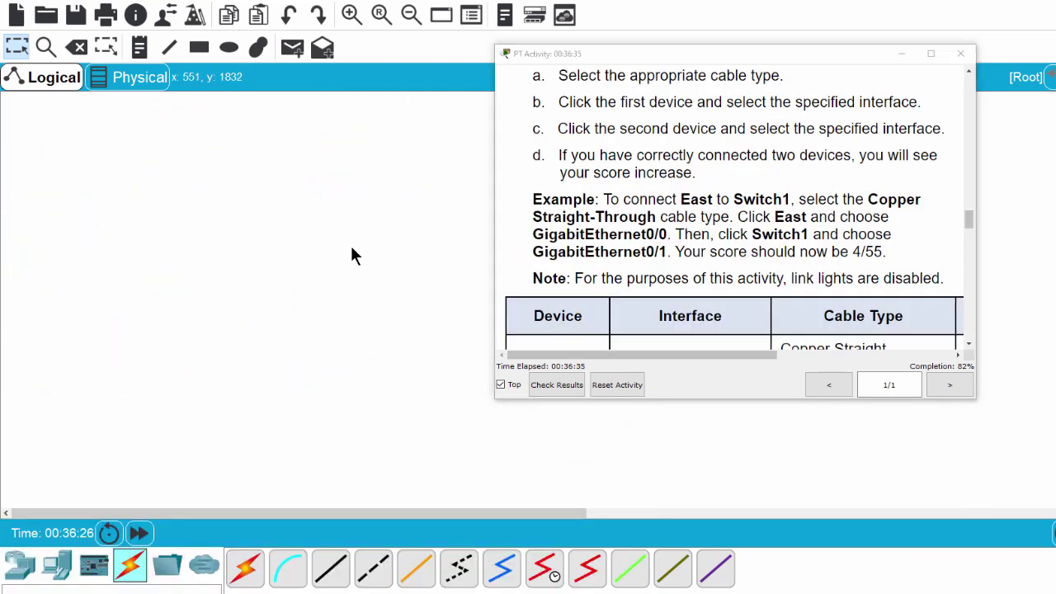
scroll(336, 278, "up", 5)
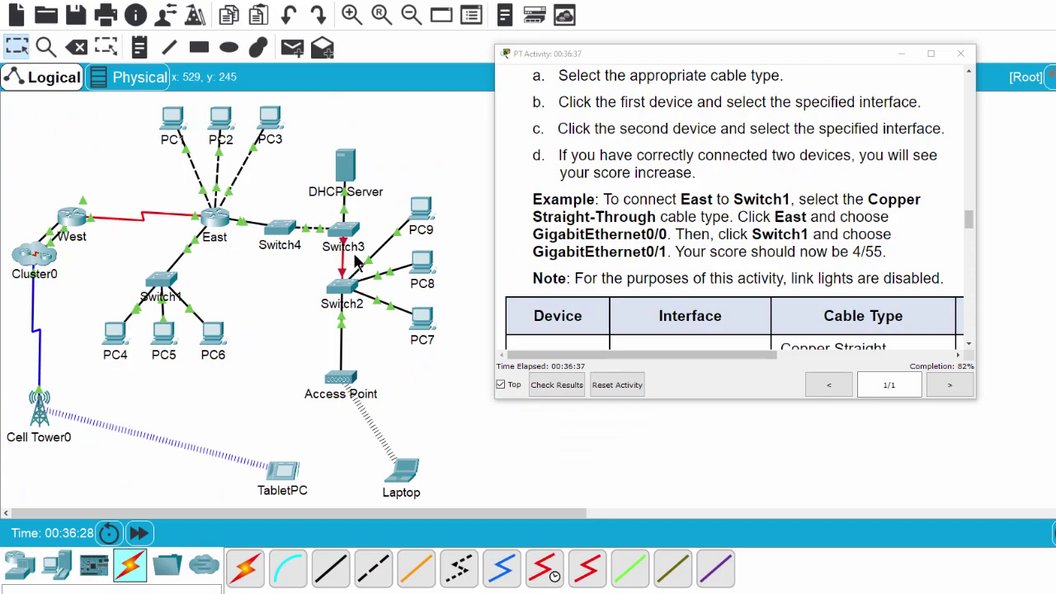